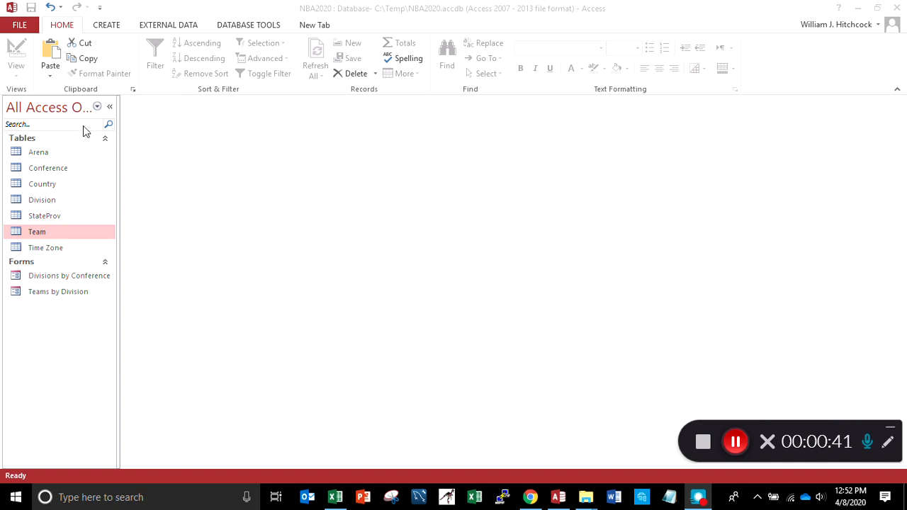
Open the Conference, Division and Team tables to examine their fields and records
double_click(41, 169)
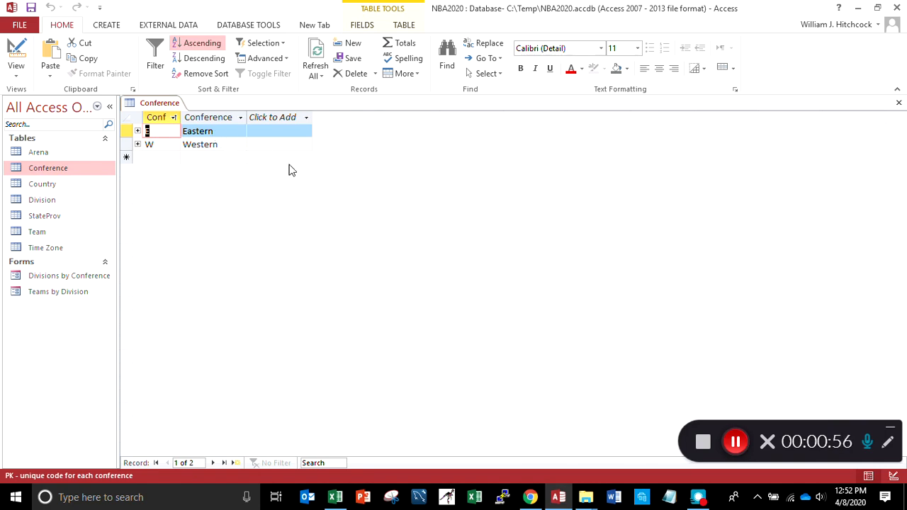
double_click(42, 200)
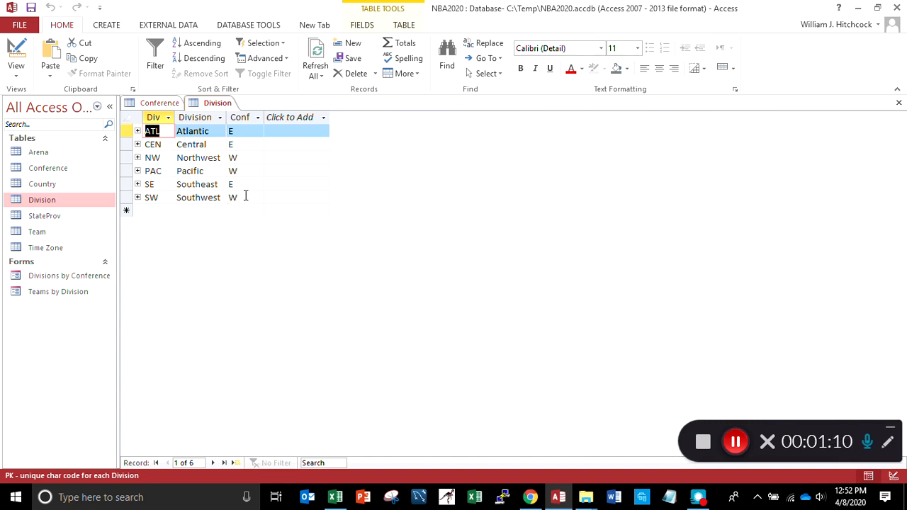
double_click(16, 237)
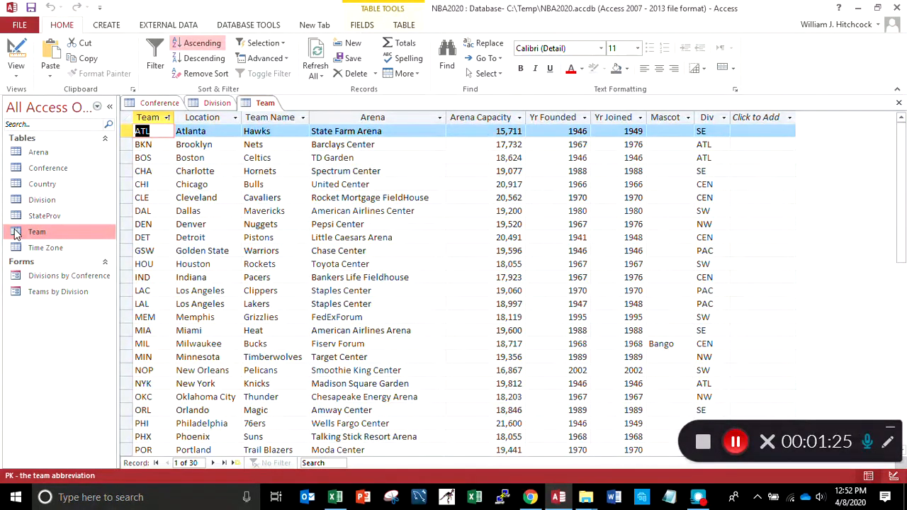
Switch to Chrome and examine the introduction and the team listing by conference and division in Wikipedia's National Basketball Association article
click(529, 496)
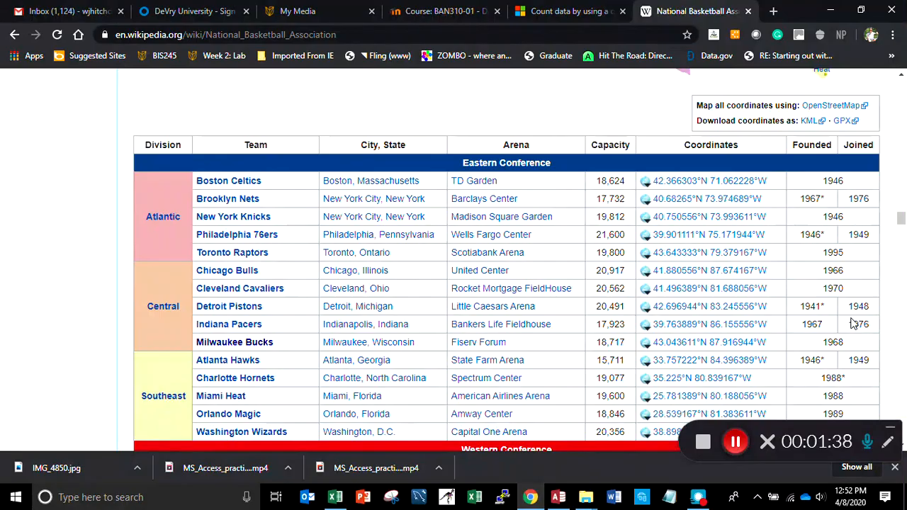
drag(901, 220, 901, 87)
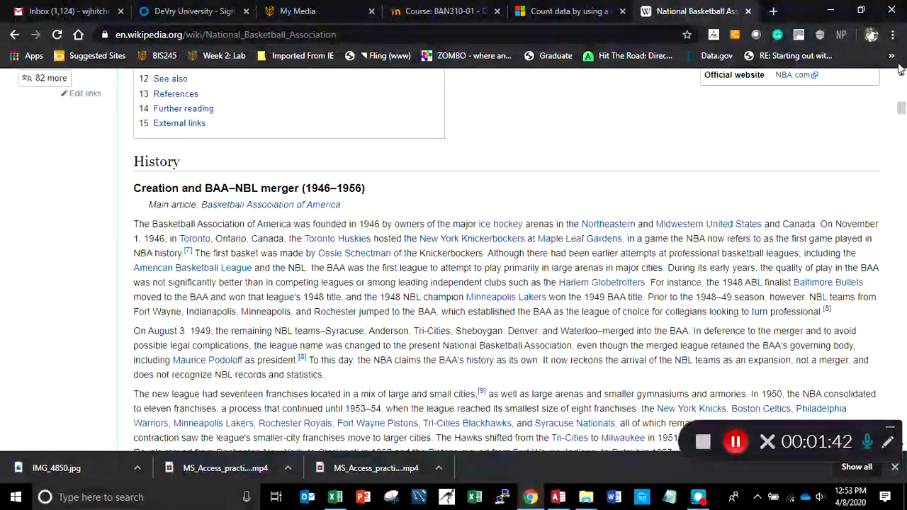
drag(901, 108, 902, 72)
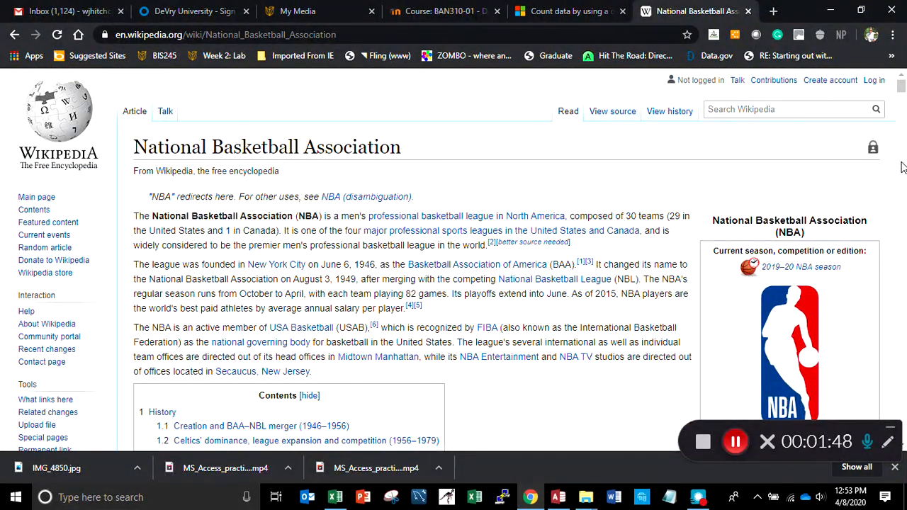
scroll(903, 167, down, 2)
scroll(903, 167, down, 20)
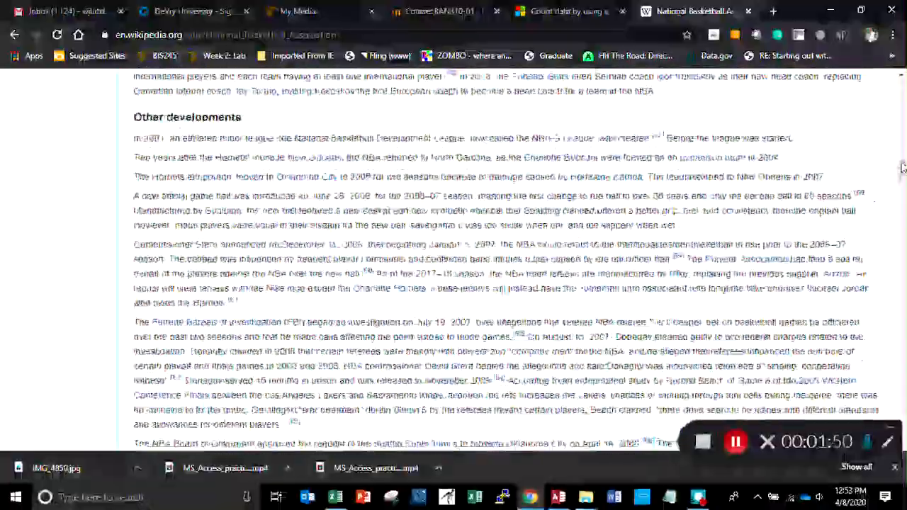
scroll(902, 167, down, 10)
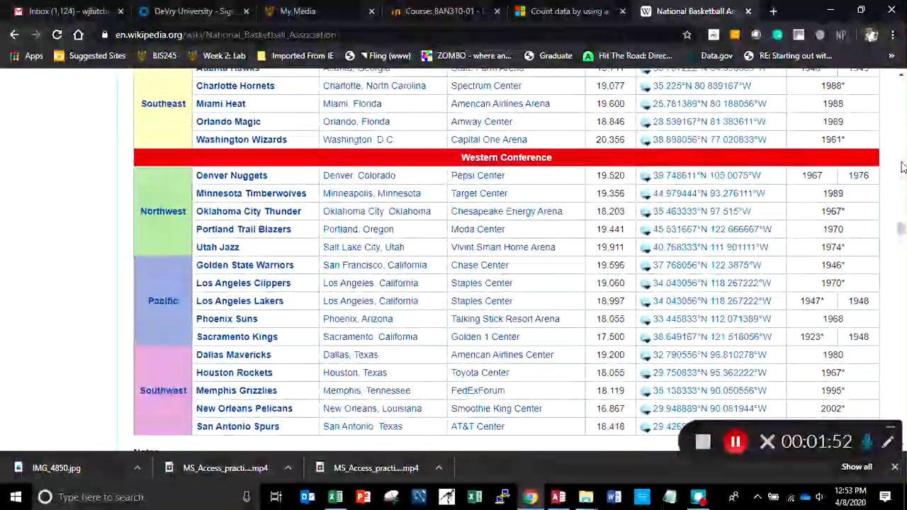
scroll(903, 168, up, 5)
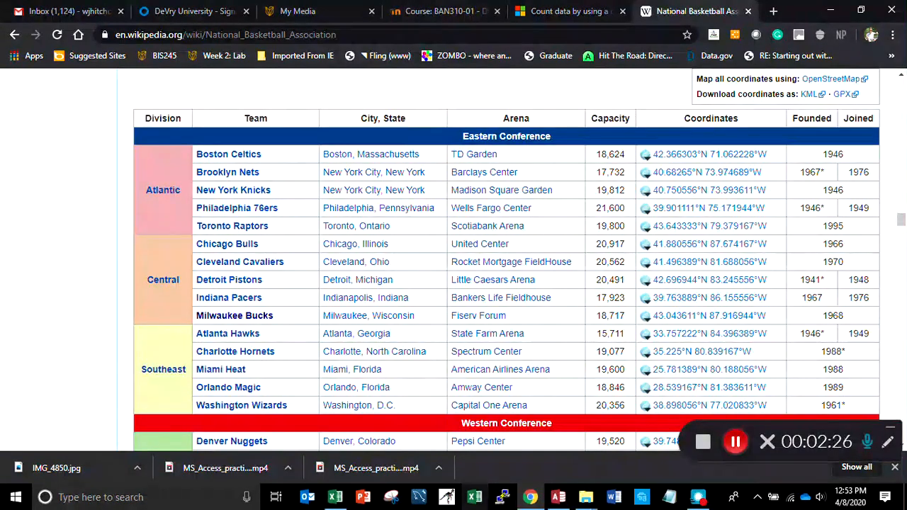
Switch back to Access and close the Team, Division and Conference tables
click(557, 497)
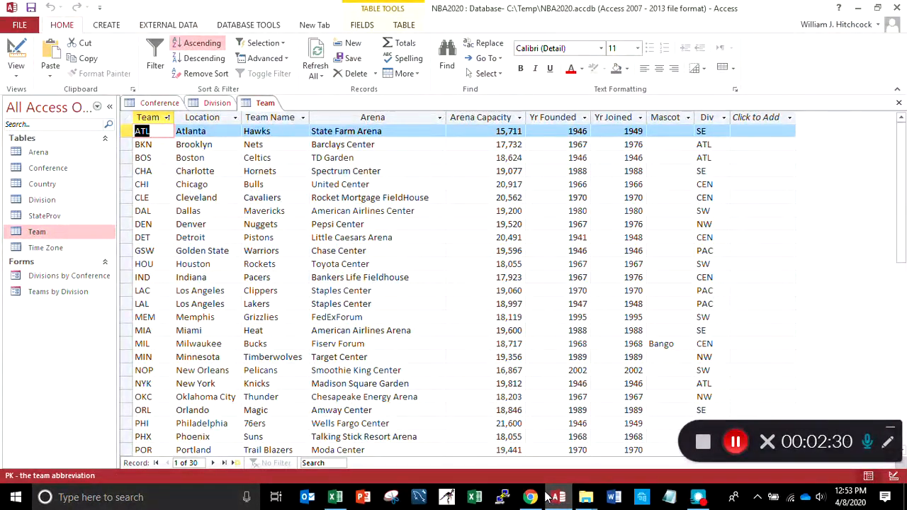
mouse_move(546, 497)
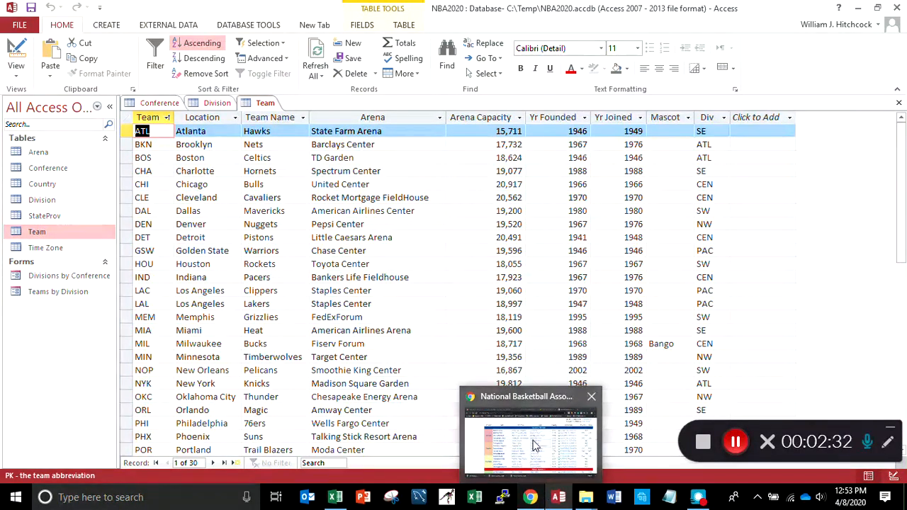
click(898, 105)
click(898, 104)
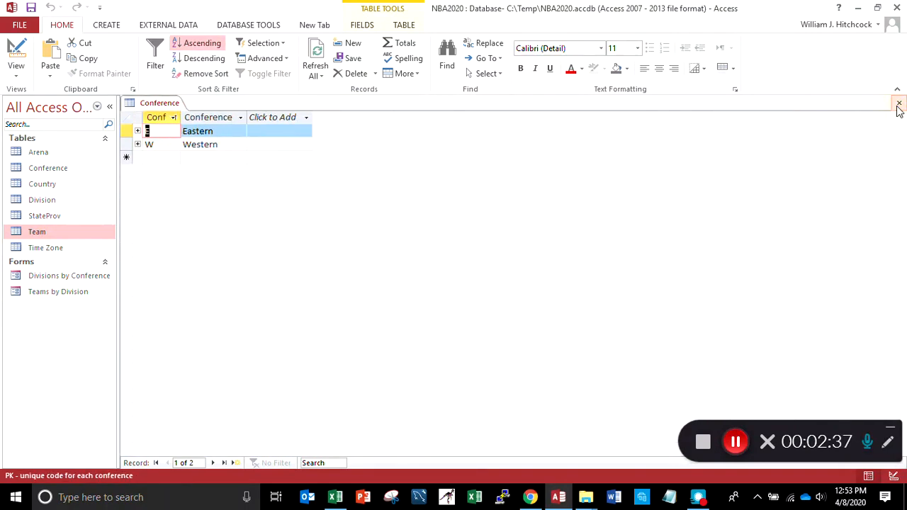
click(899, 104)
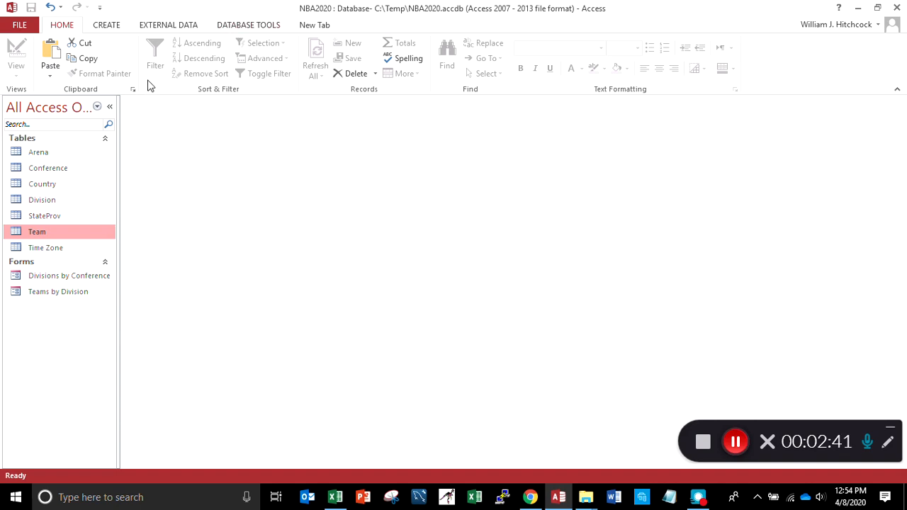
Open the Country, Arena, StateProv and Time Zone tables to examine their fields and records
click(40, 157)
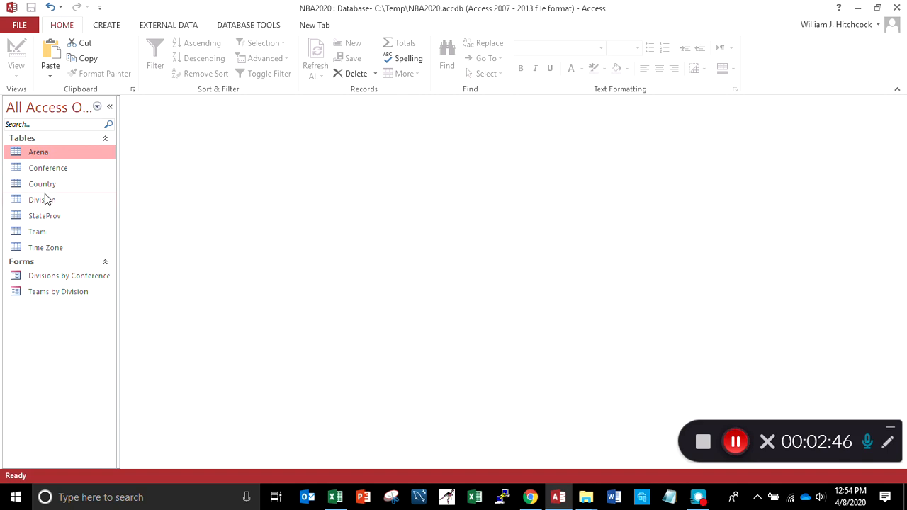
click(40, 186)
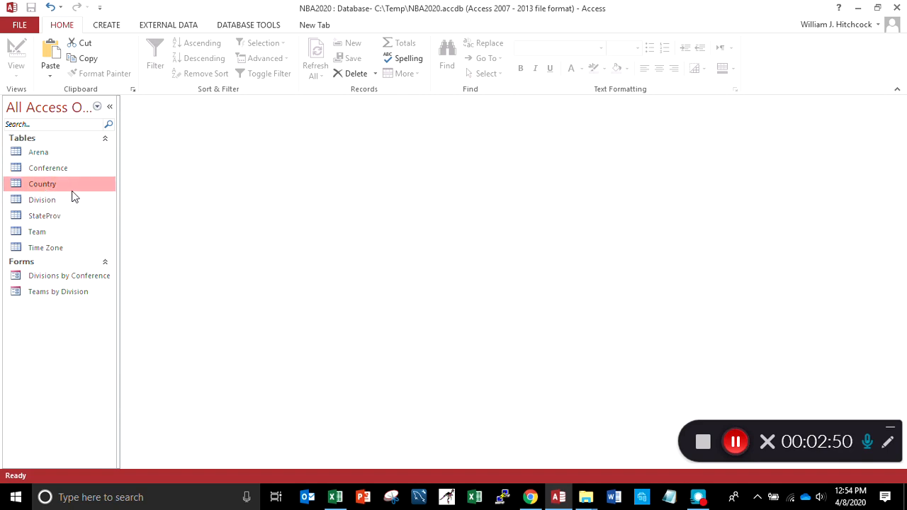
double_click(62, 188)
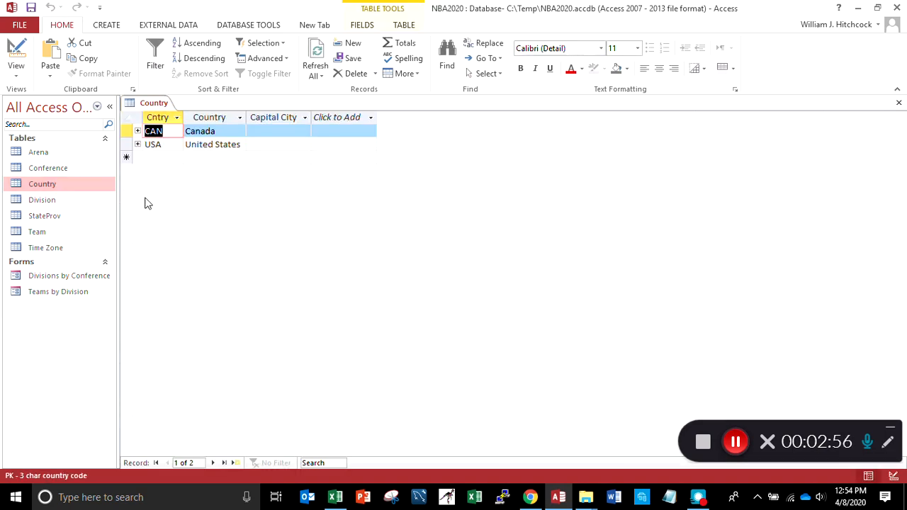
double_click(50, 153)
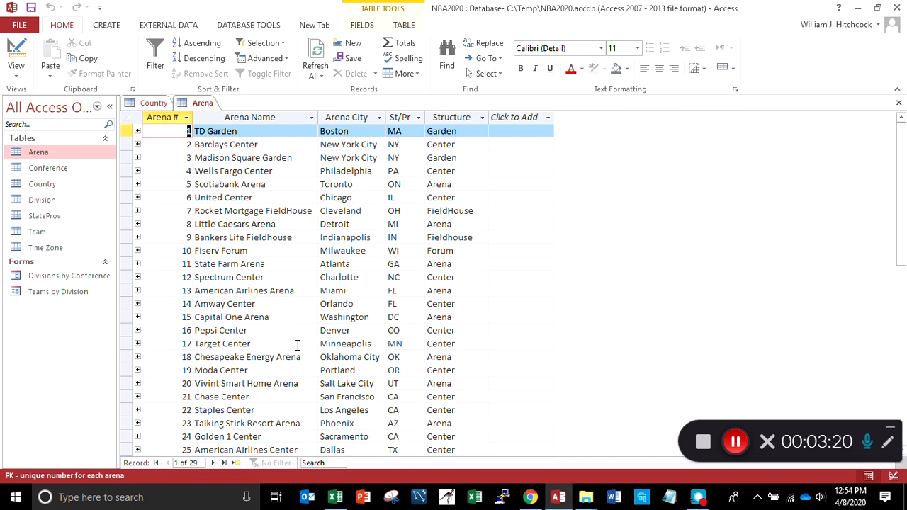
double_click(50, 220)
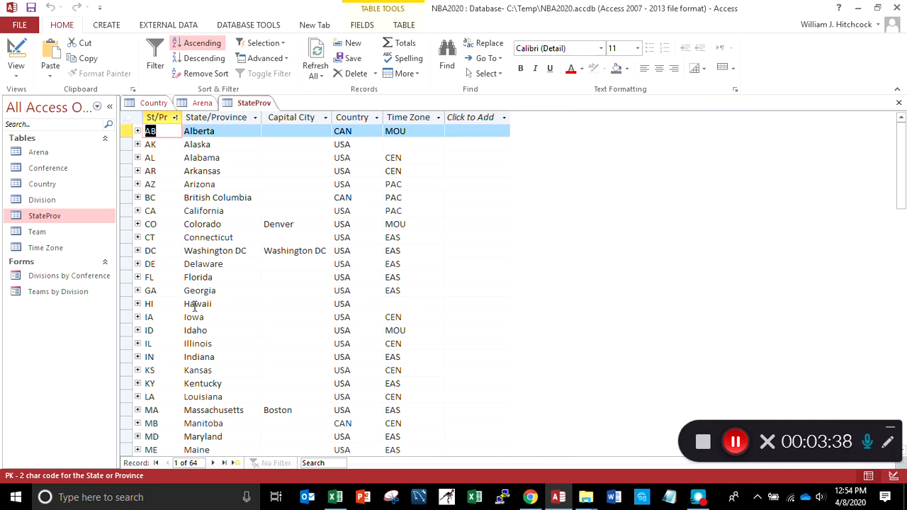
double_click(45, 249)
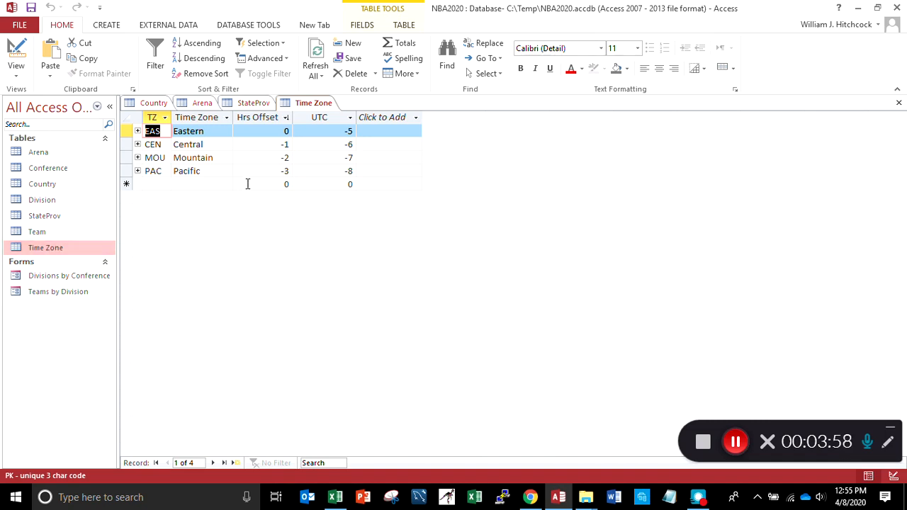
Close the Time Zone, StateProv, Arena and Country tables
click(900, 105)
click(900, 105)
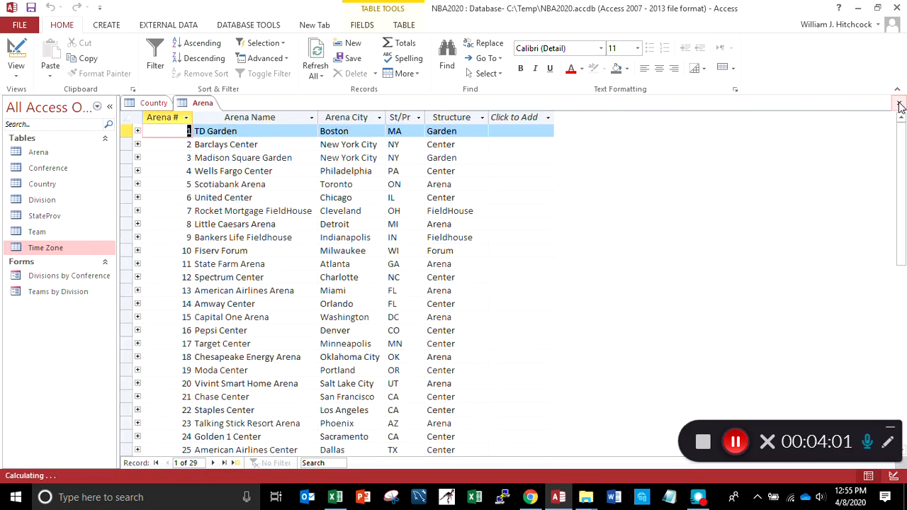
click(900, 105)
click(900, 104)
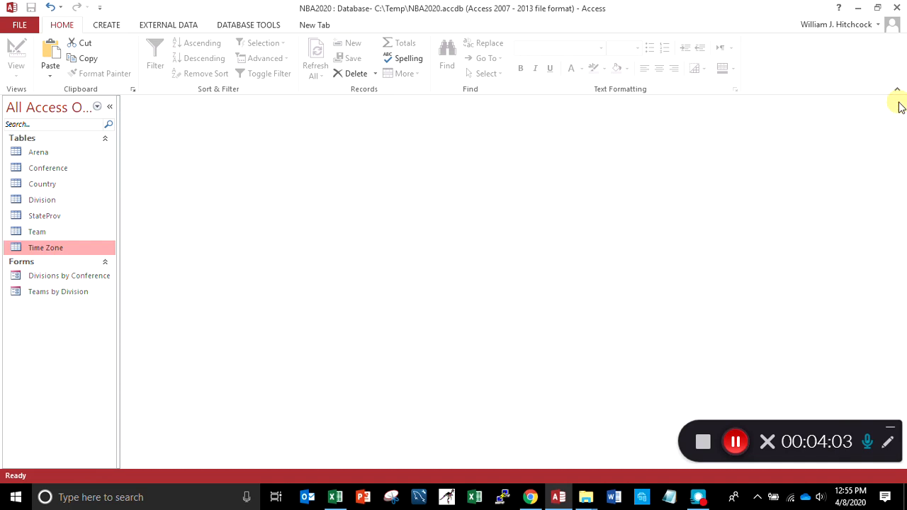
Add the Arena, Country, StateProv and Time Zone tables to the database's relationships diagram
click(241, 25)
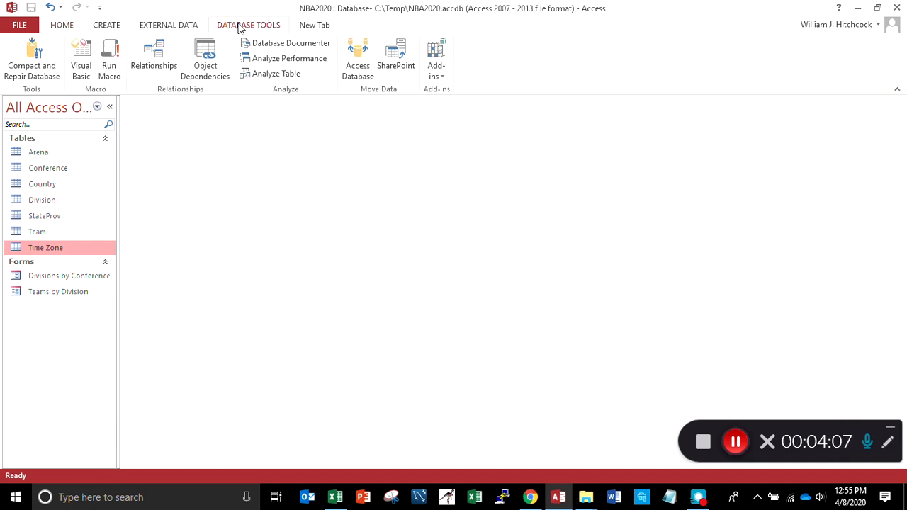
click(144, 68)
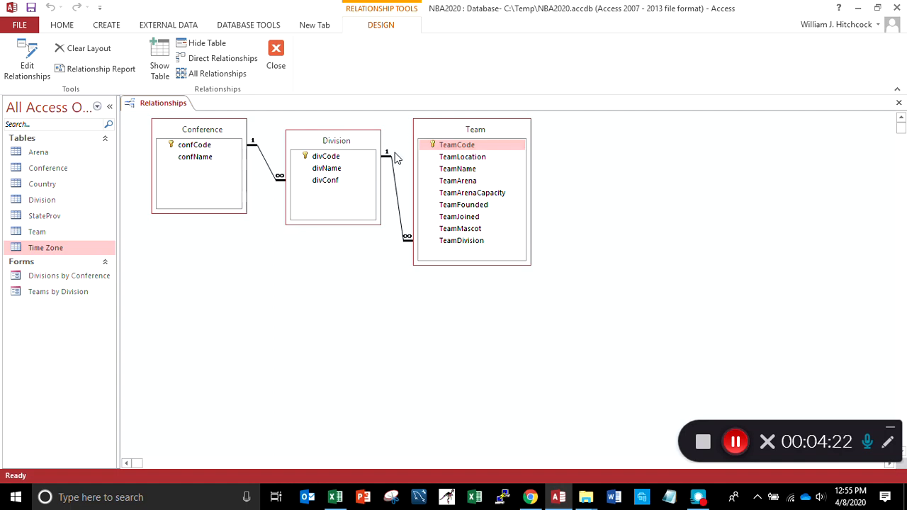
click(160, 69)
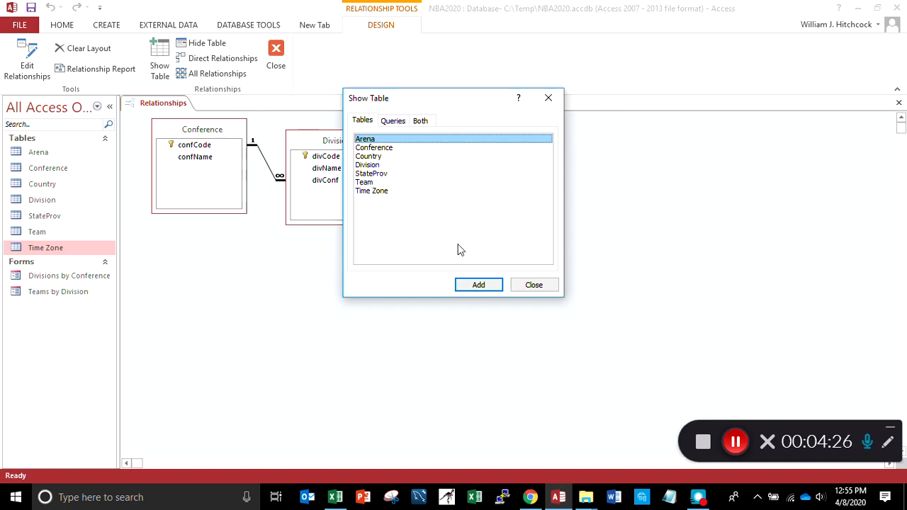
click(477, 285)
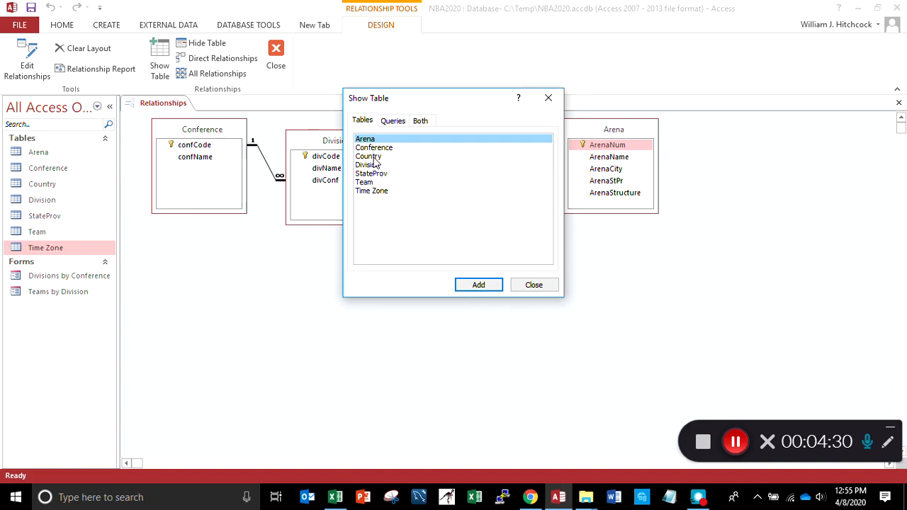
click(376, 159)
click(472, 285)
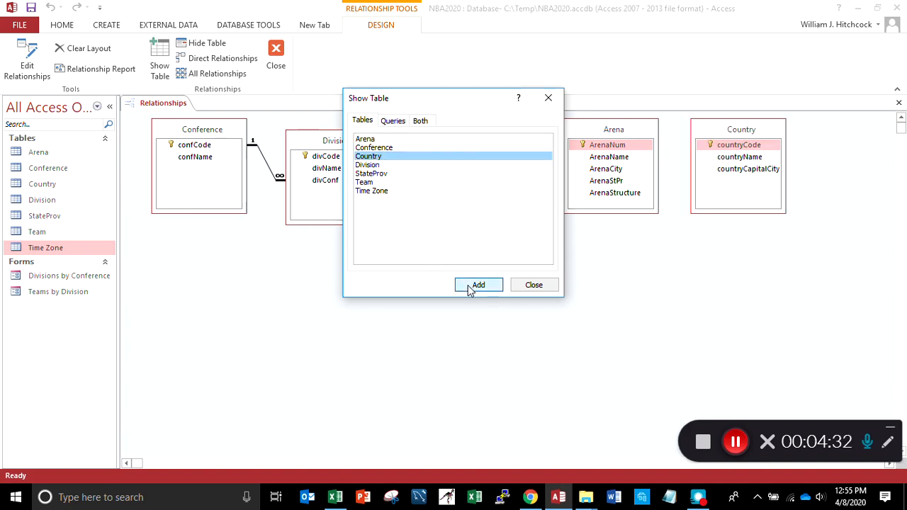
click(368, 173)
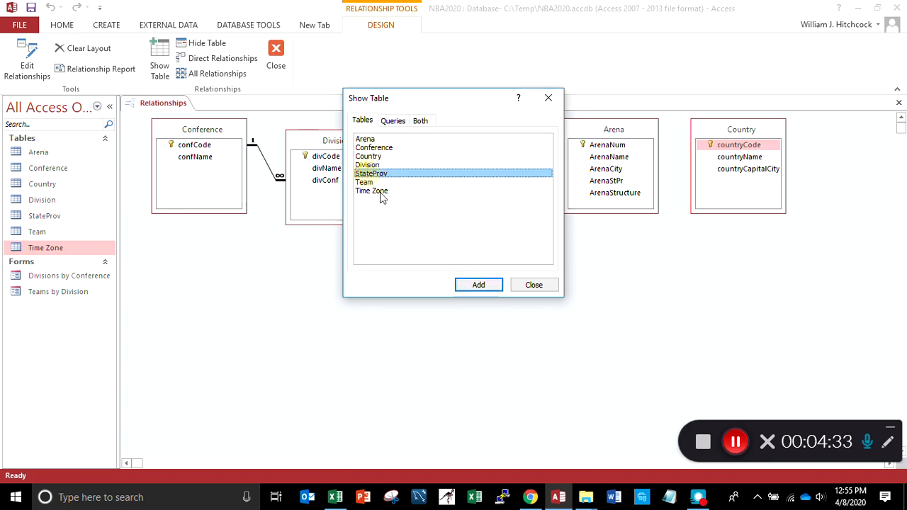
click(473, 286)
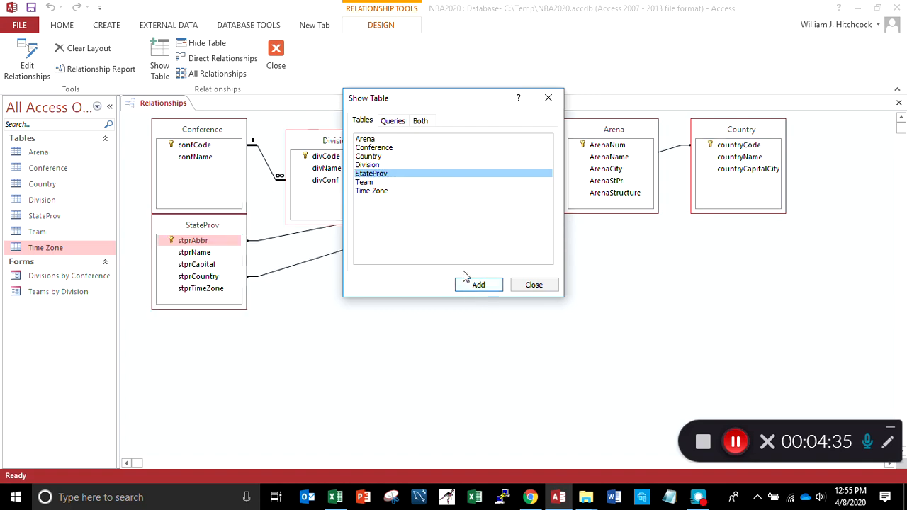
click(371, 193)
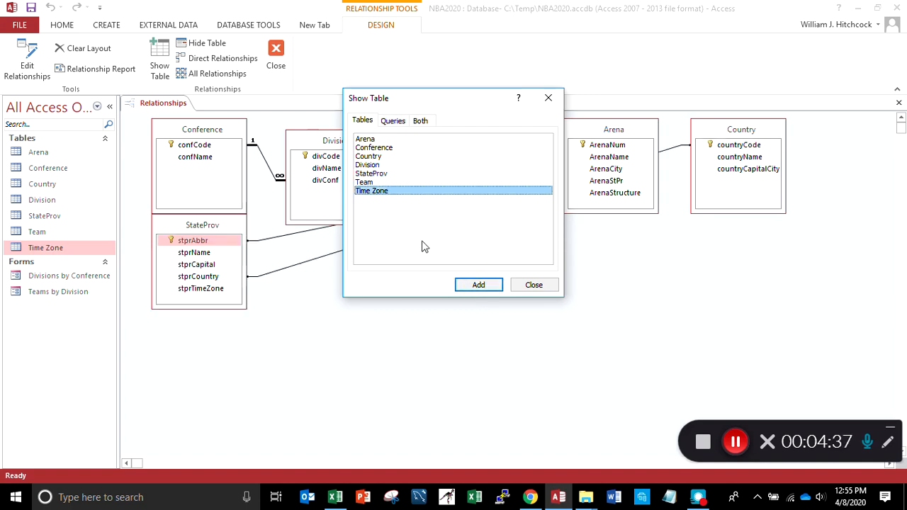
click(474, 284)
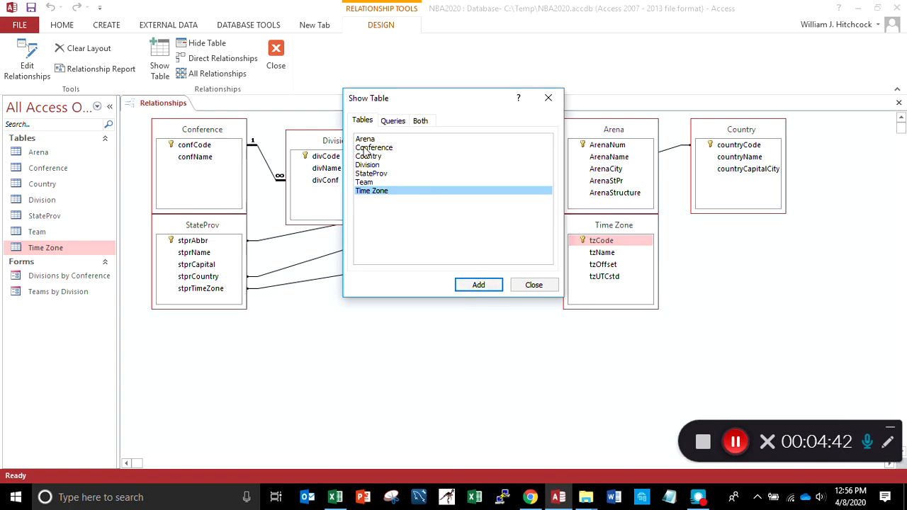
double_click(364, 183)
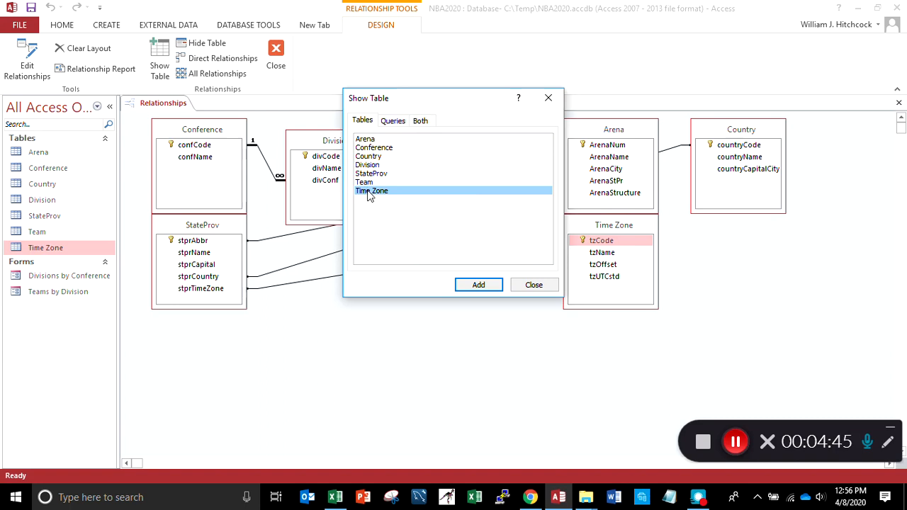
click(533, 285)
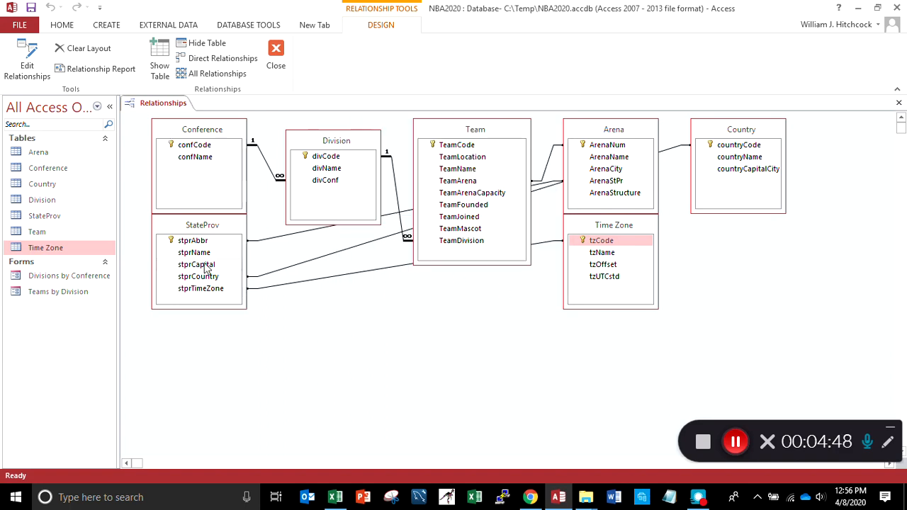
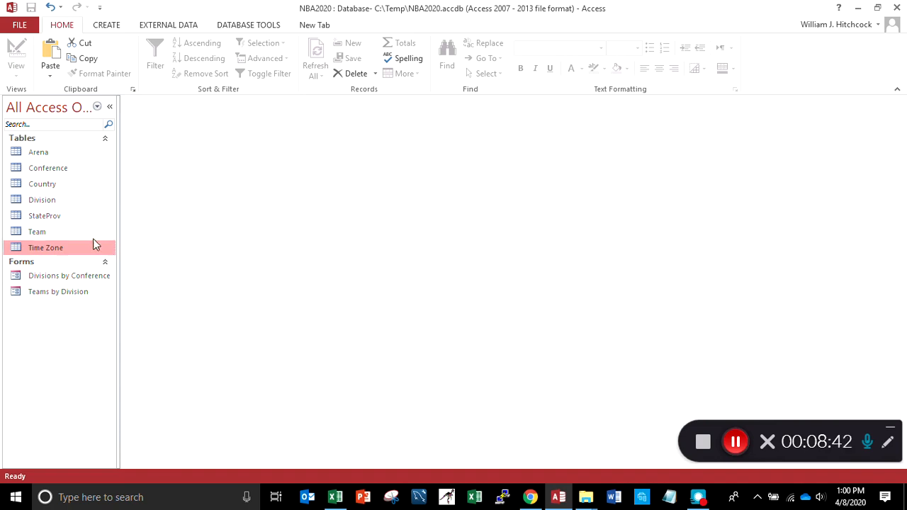
Open the StateProv table in Design View and examine the properties of its name, capital and country fields
double_click(20, 215)
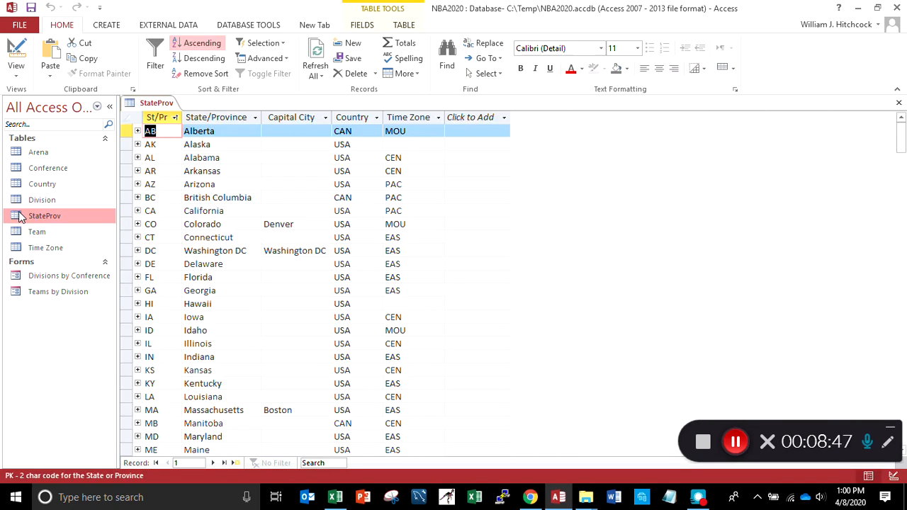
click(16, 71)
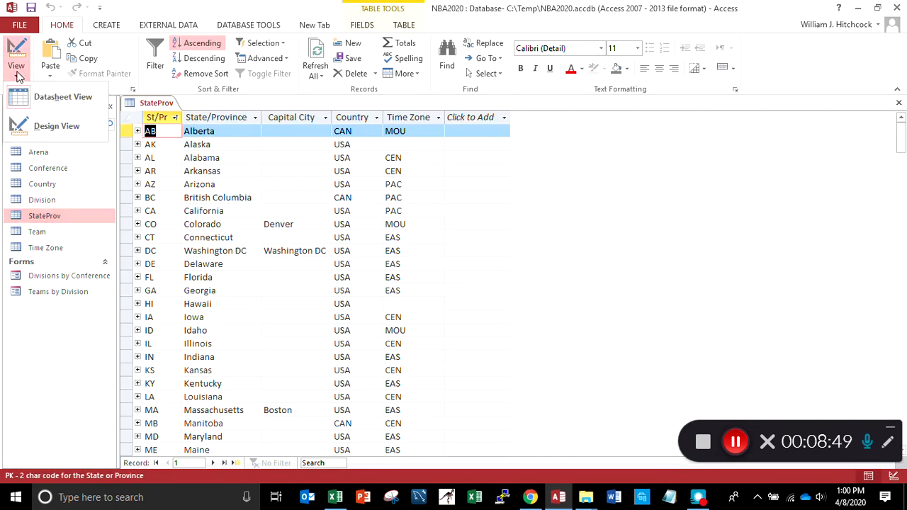
click(45, 127)
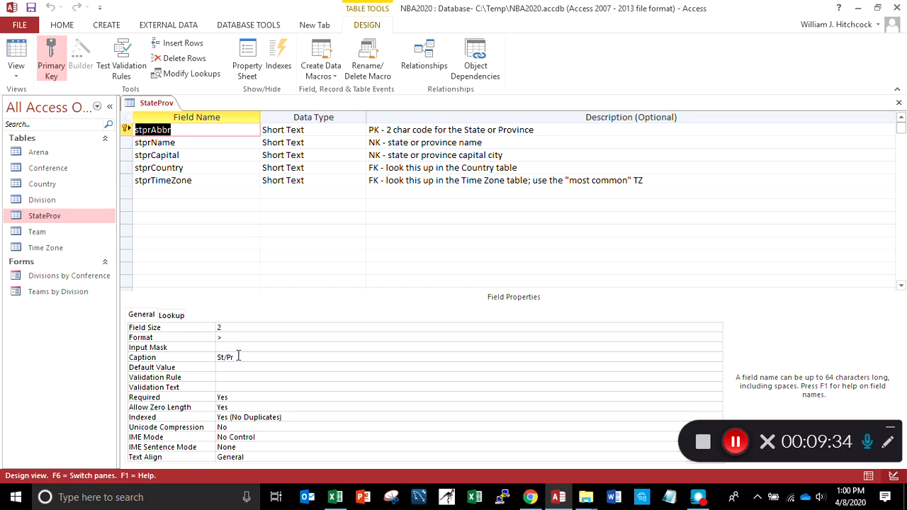
click(204, 141)
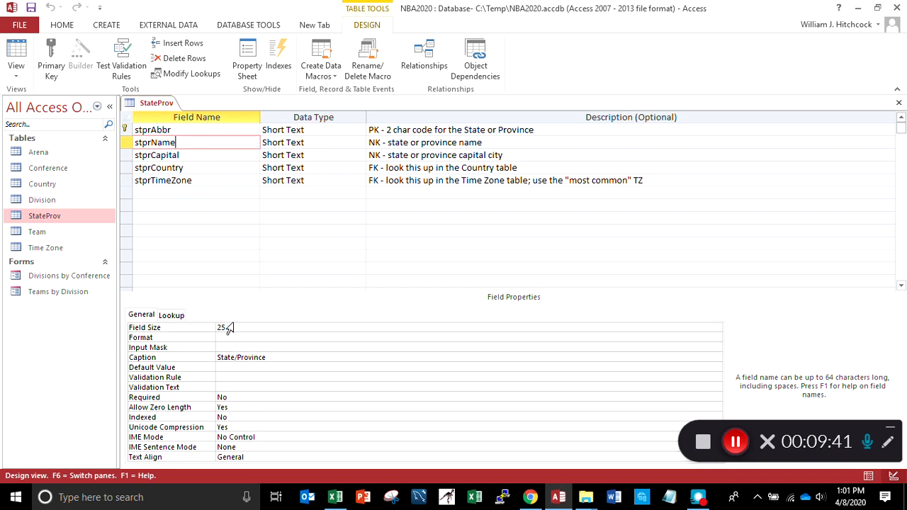
click(196, 158)
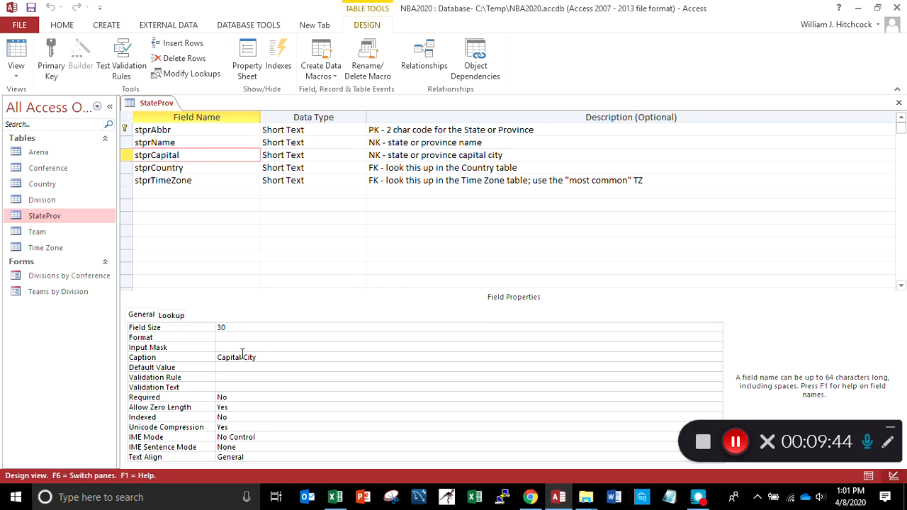
click(198, 168)
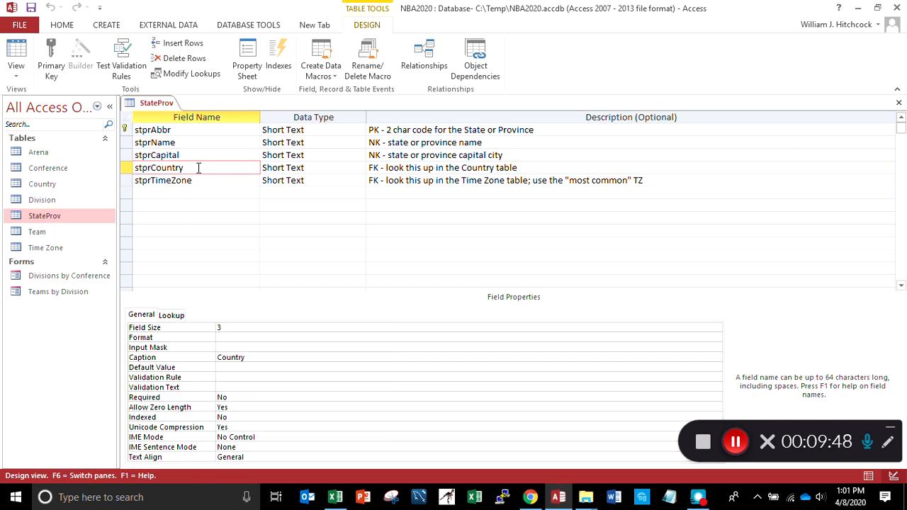
Look through the data types available for the stprCountry field, leaving it as is, and close the StateProv table
click(338, 167)
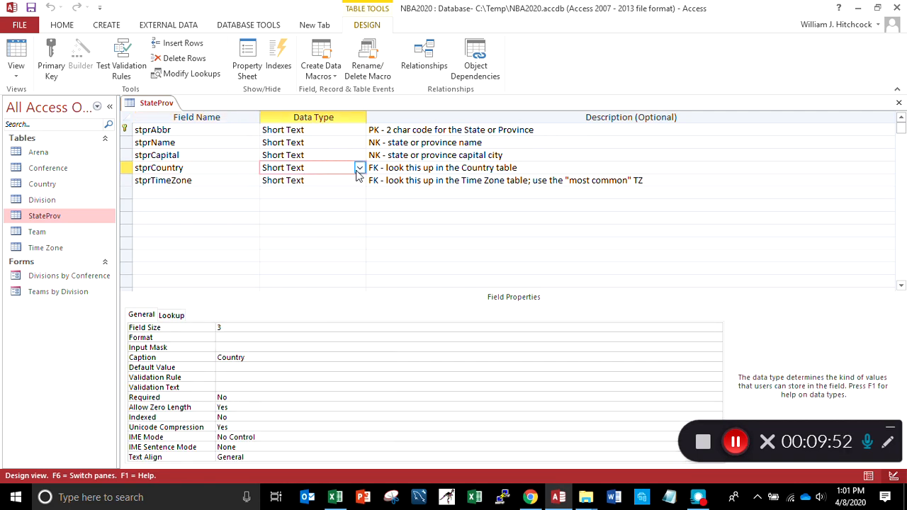
click(360, 168)
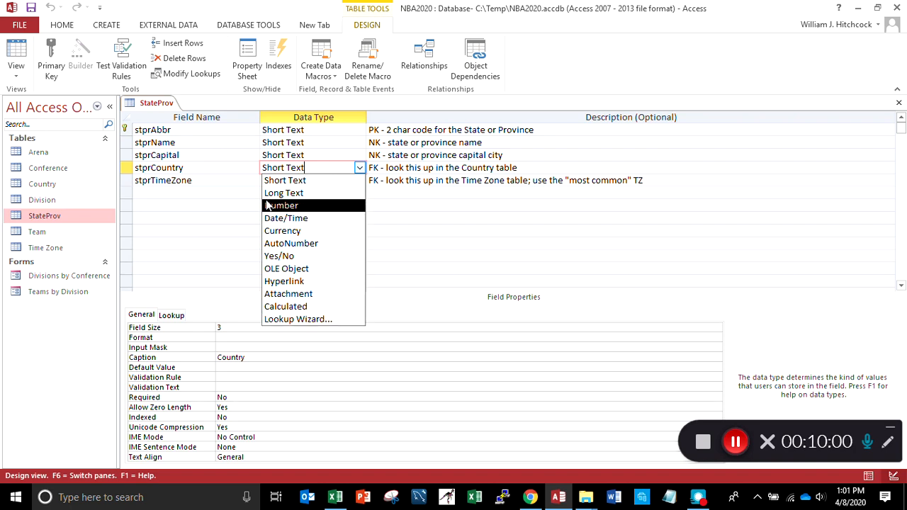
click(207, 166)
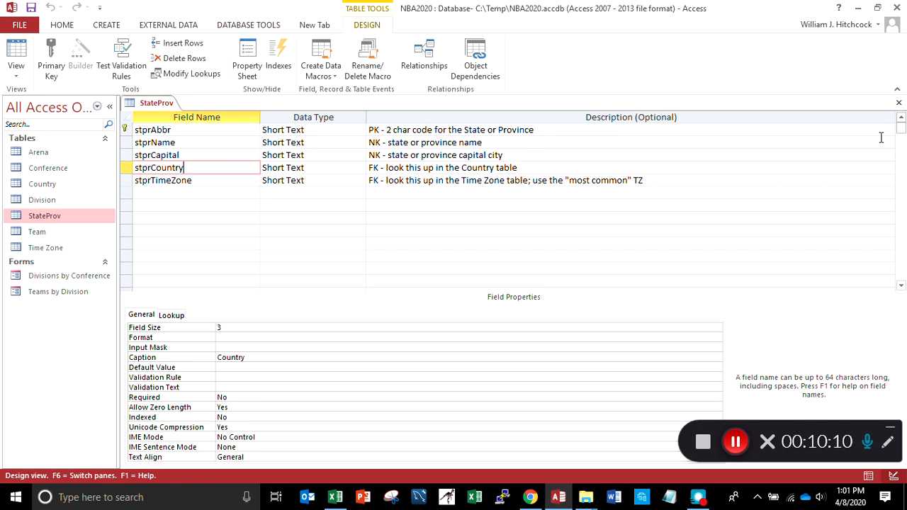
click(898, 103)
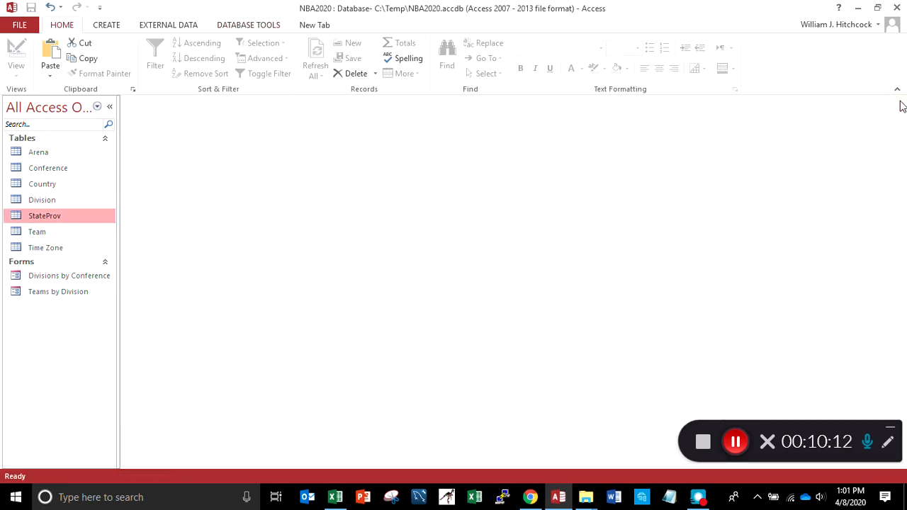
Delete the relationship between the Country and StateProv tables in the relationships diagram and close the diagram
click(237, 26)
click(156, 60)
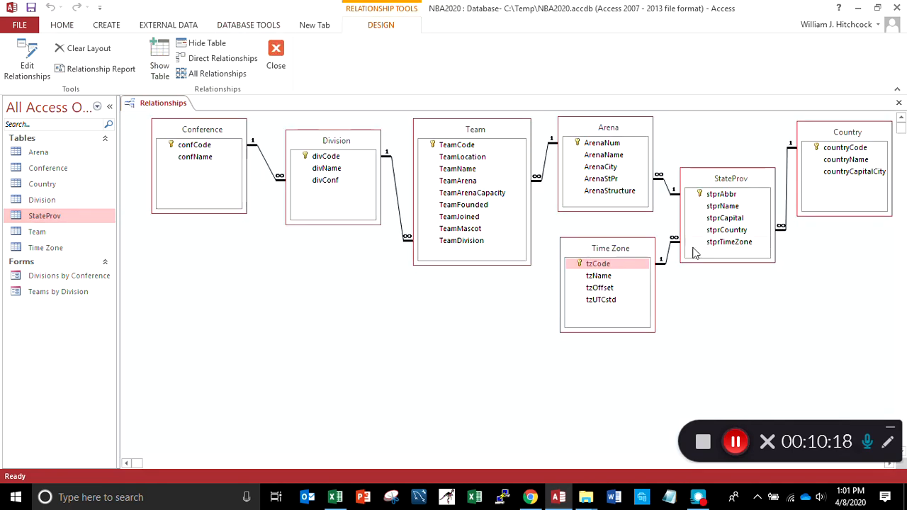
click(787, 174)
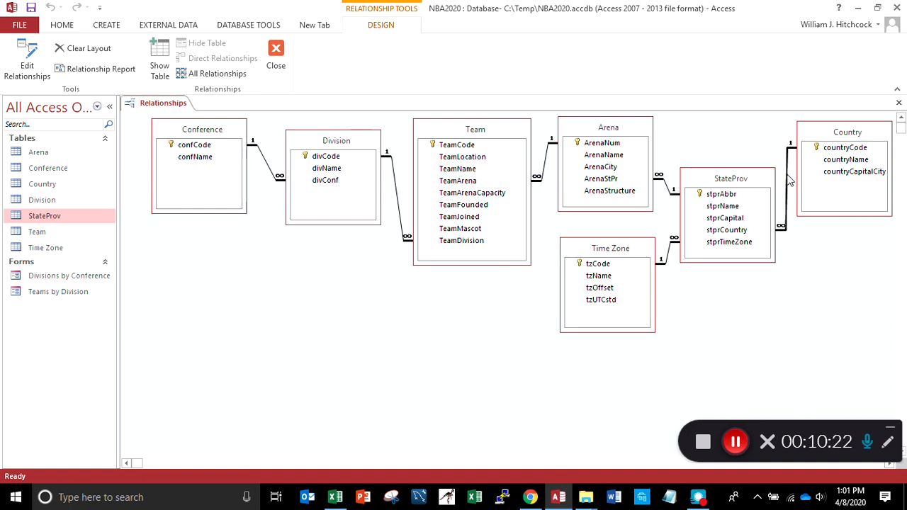
double_click(787, 174)
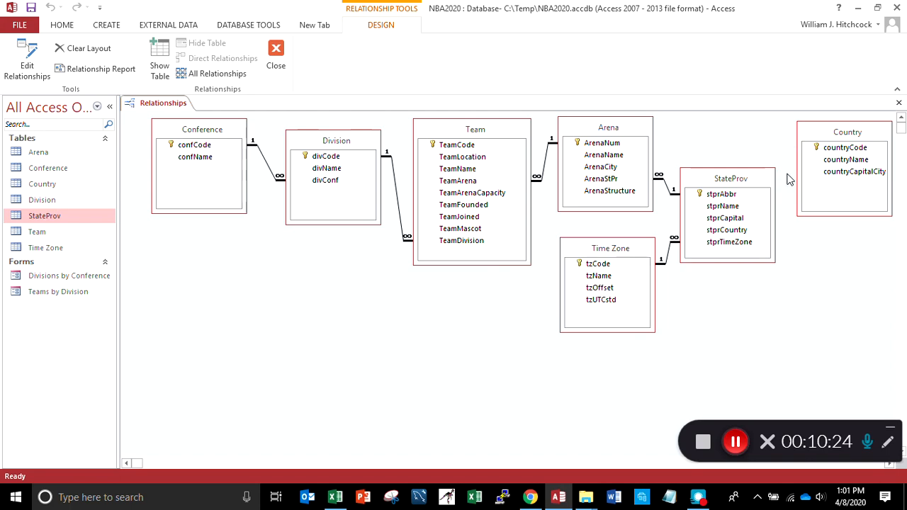
key(Delete)
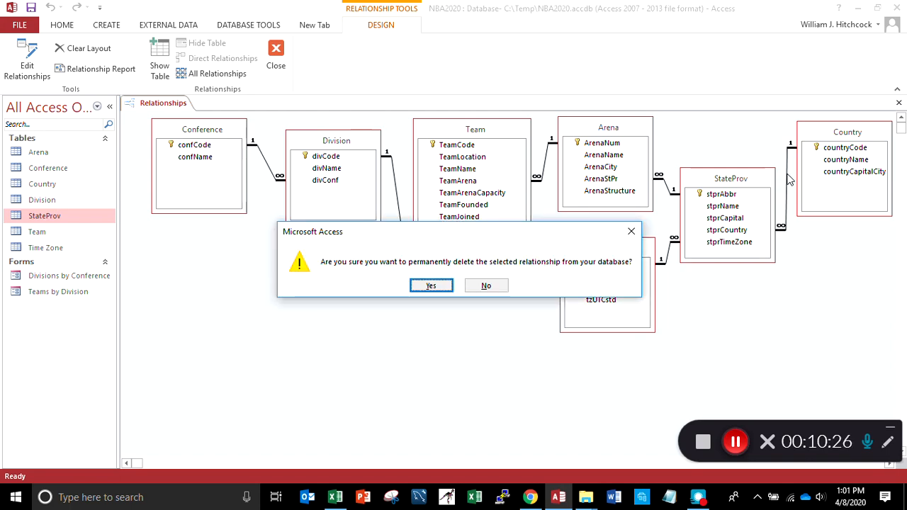
click(428, 286)
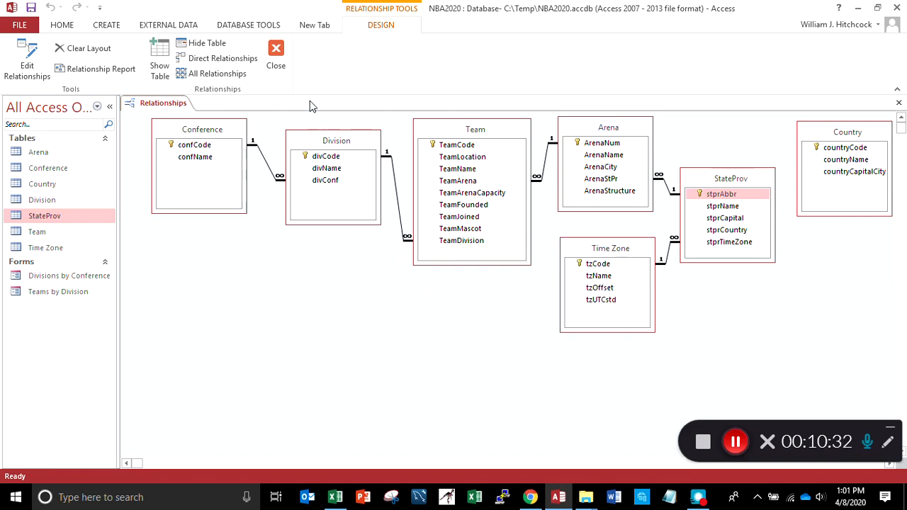
click(276, 59)
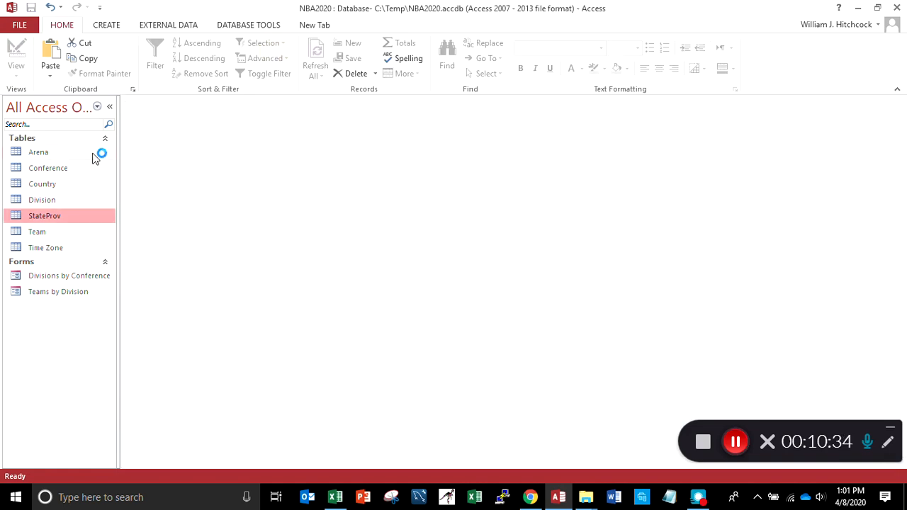
Open StateProv in Design View and start the Lookup Wizard for stprCountry, getting its values from another table or query
double_click(35, 218)
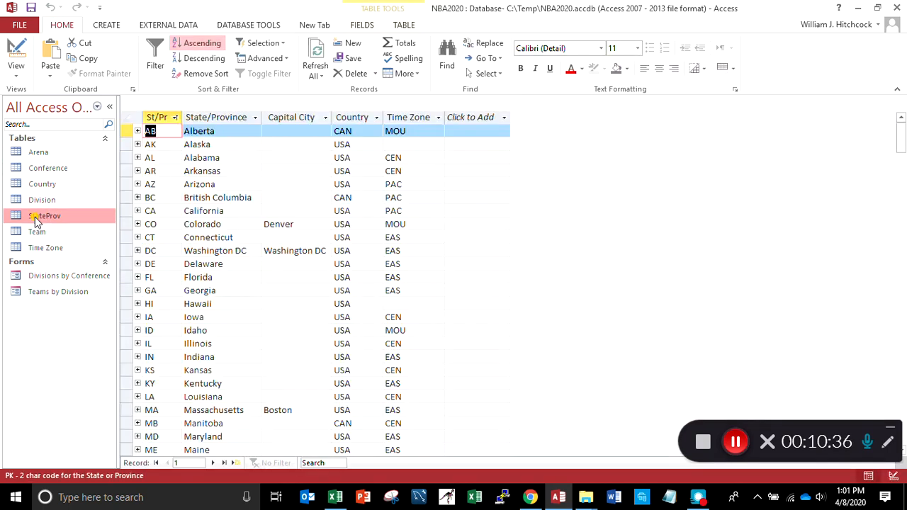
click(17, 69)
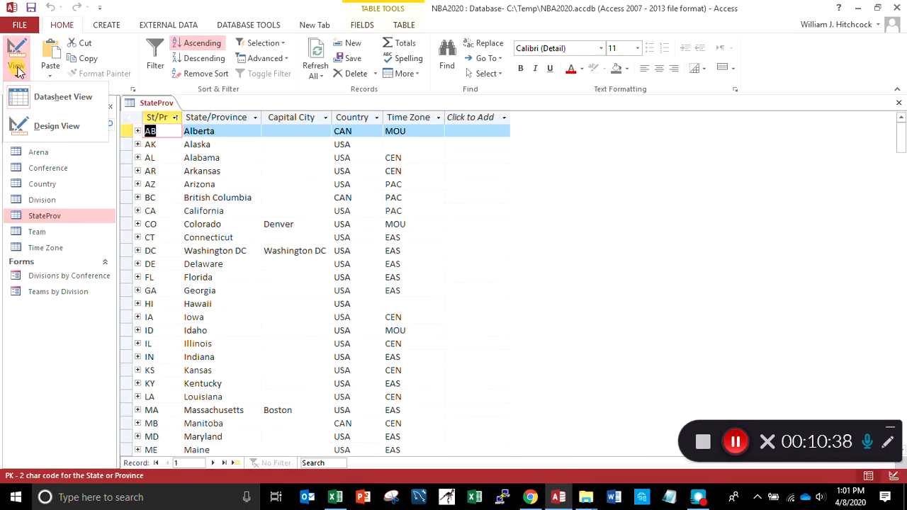
click(57, 127)
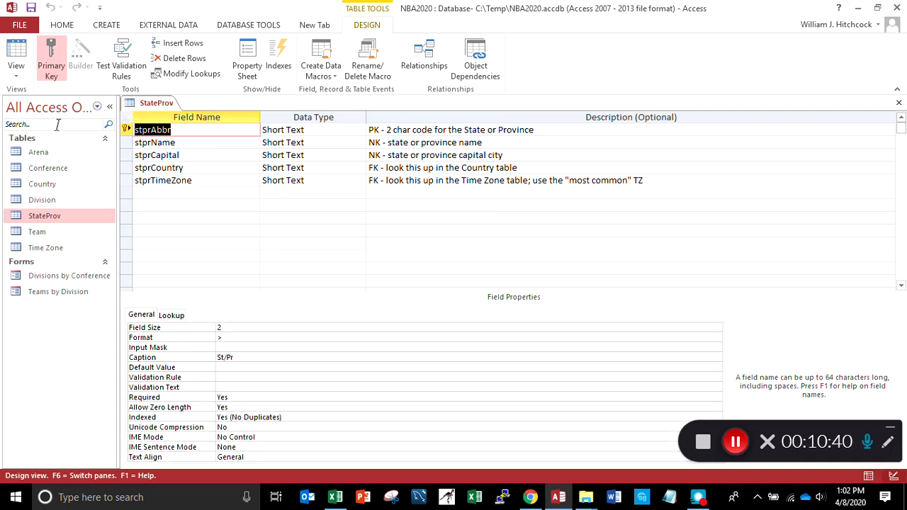
click(227, 168)
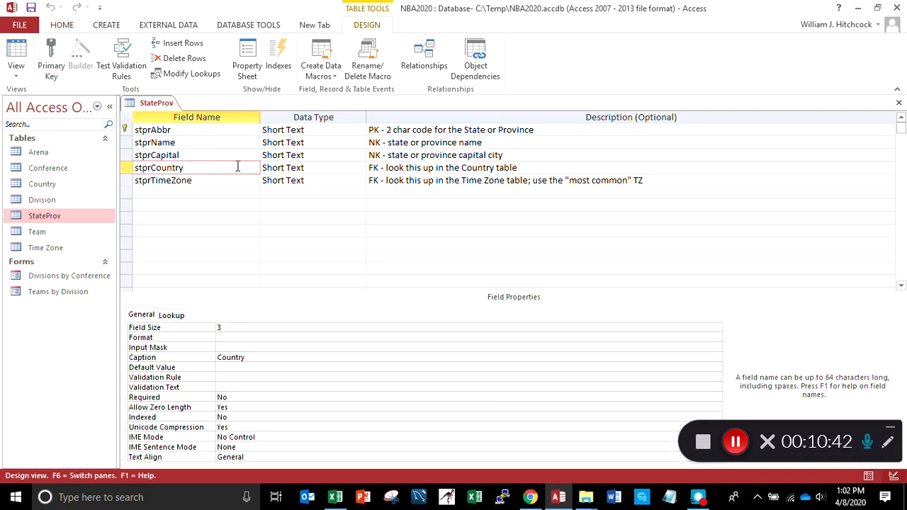
click(330, 167)
click(360, 168)
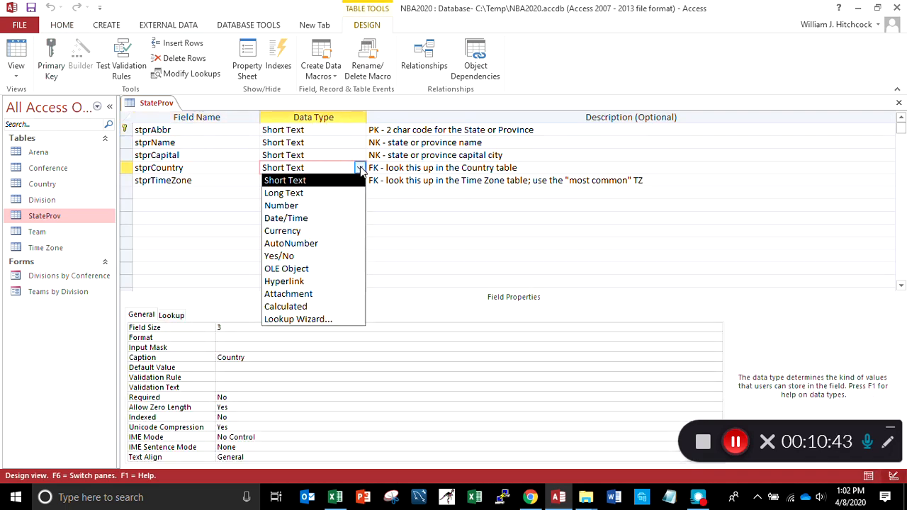
click(330, 319)
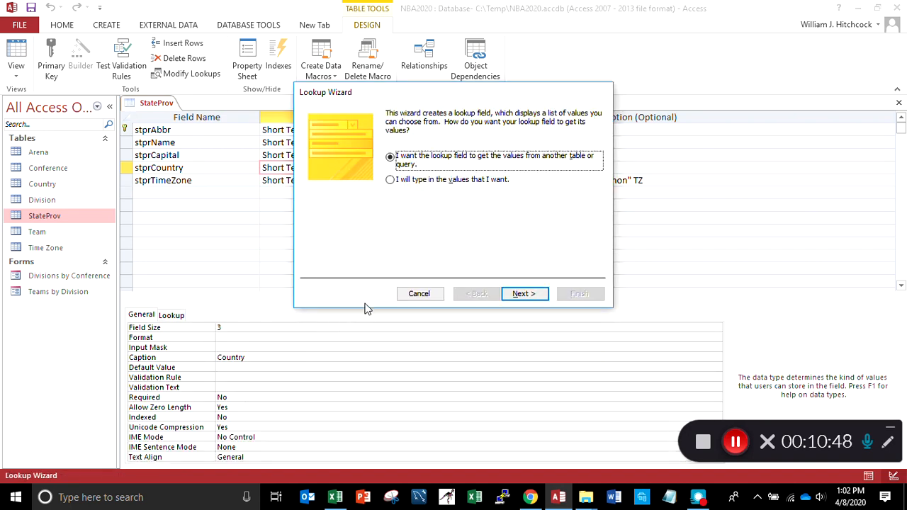
click(523, 293)
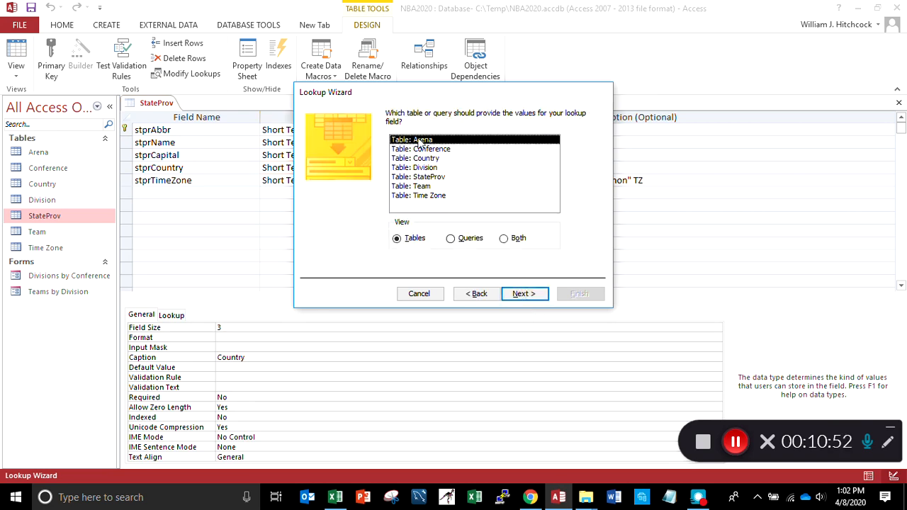
Use the Country table as the lookup source and include its countryCode and countryName fields
click(421, 158)
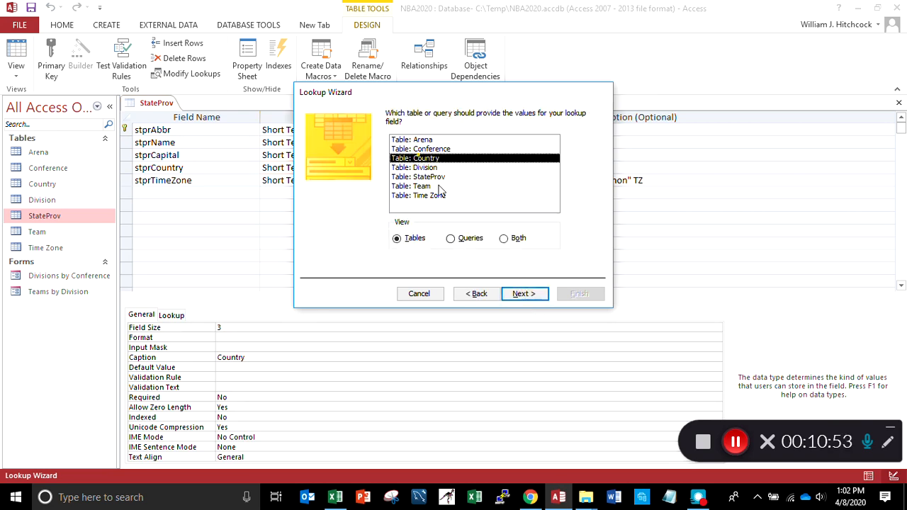
click(523, 294)
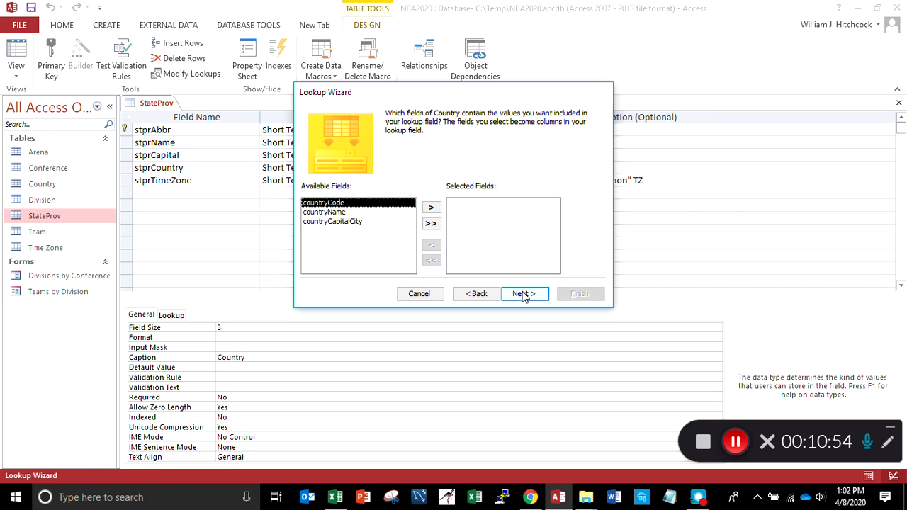
click(430, 208)
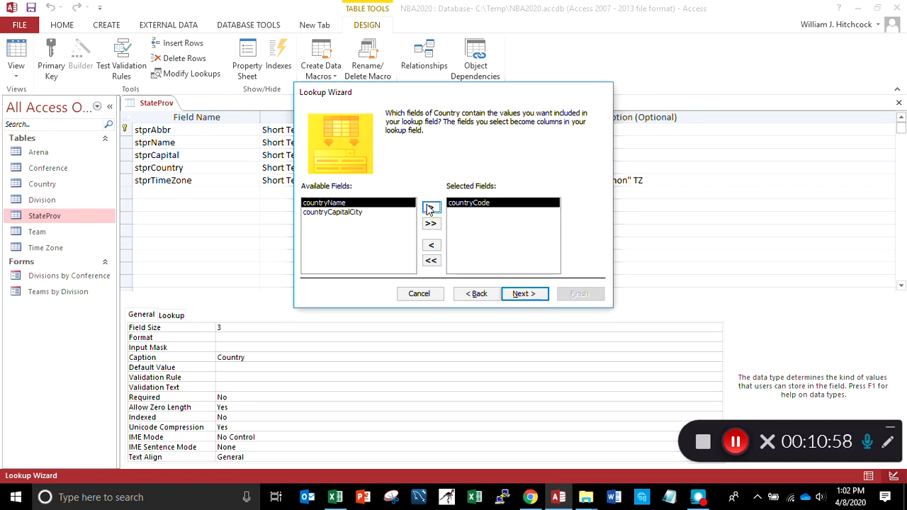
click(429, 208)
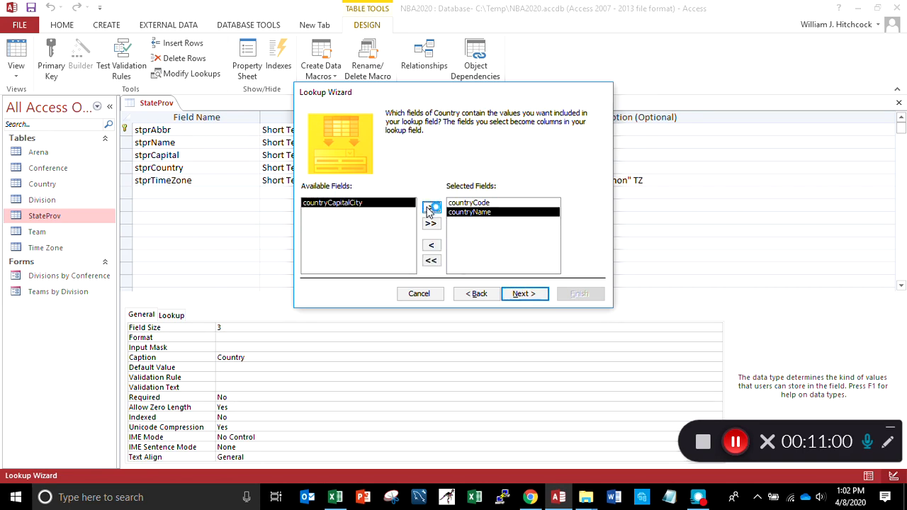
click(534, 299)
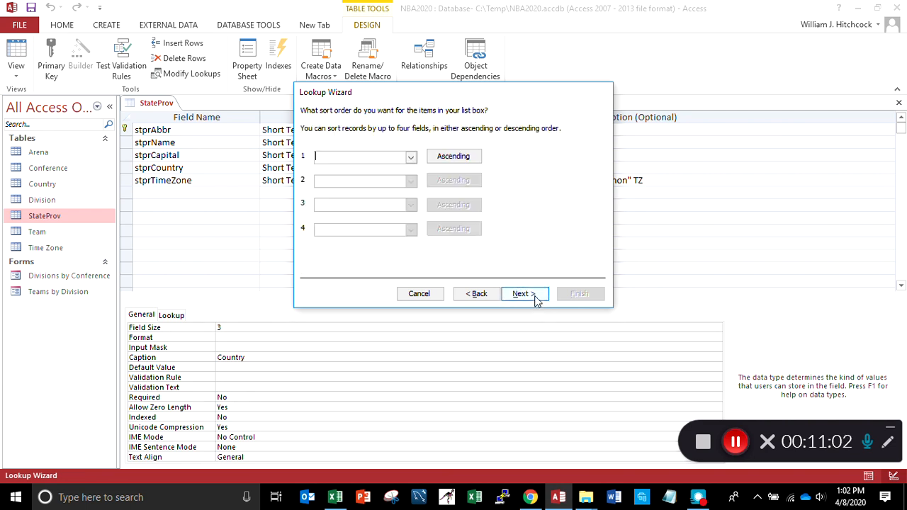
Sort the lookup list by countryCode in ascending order
click(410, 157)
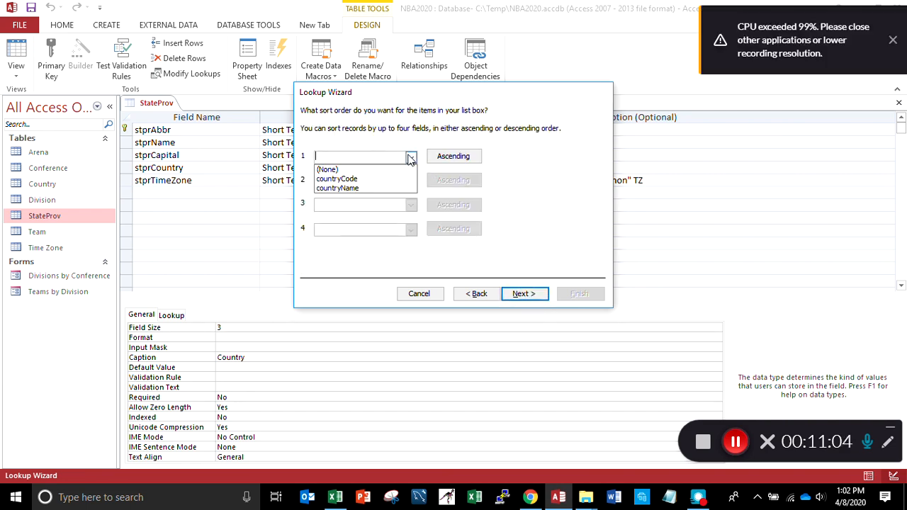
click(355, 179)
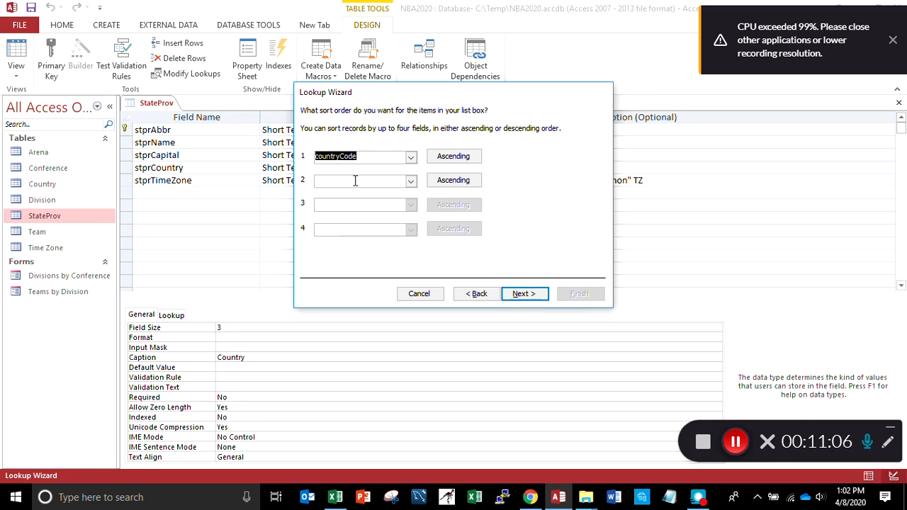
click(524, 294)
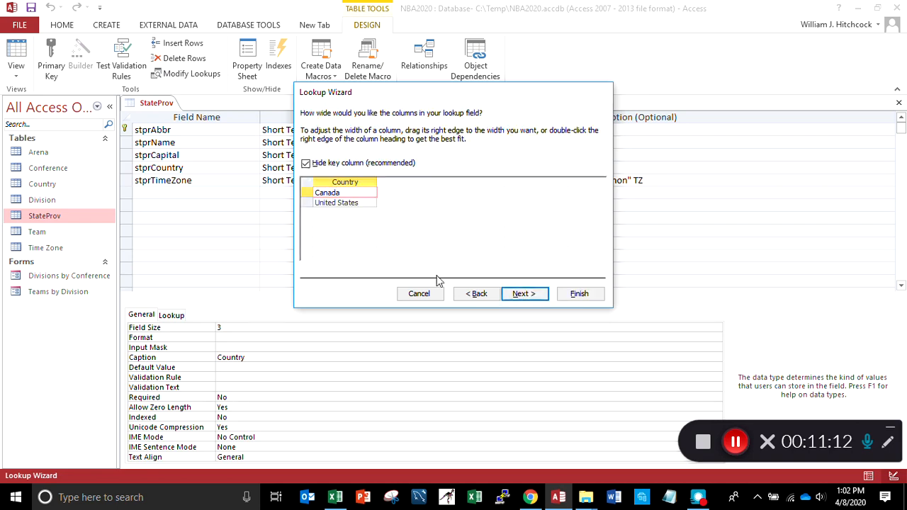
Show the key column in the lookup list and widen the Cntry and Country columns slightly beyond their best fit
click(305, 163)
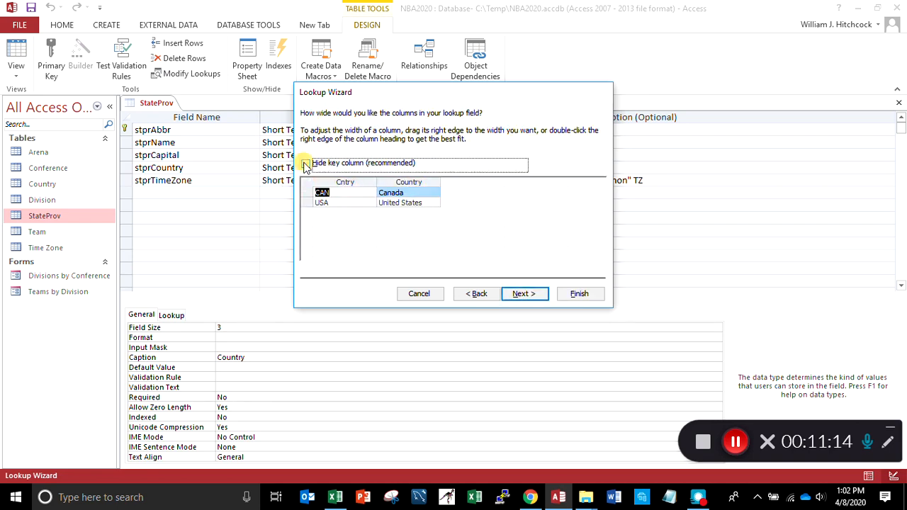
double_click(376, 182)
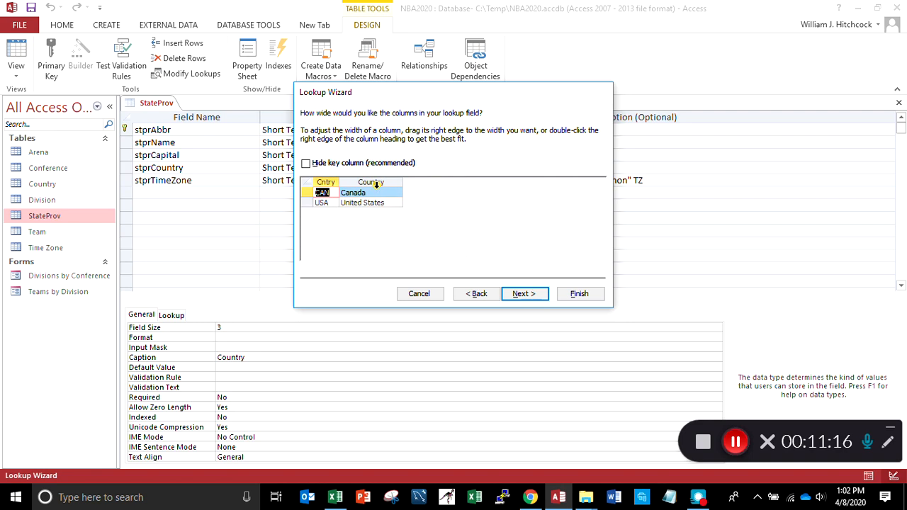
double_click(403, 182)
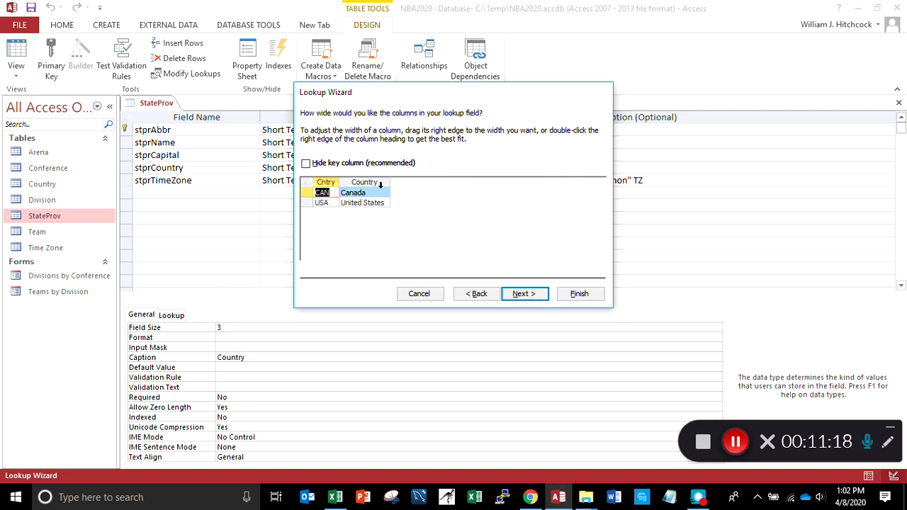
drag(338, 182, 435, 182)
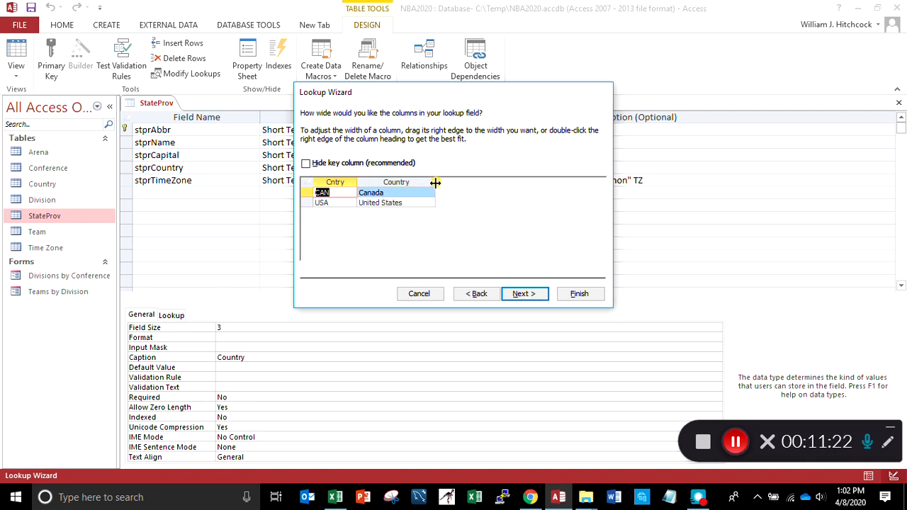
Store countryCode as the lookup value, keep the label stprCountry, and finish the Lookup Wizard, saving the StateProv table
click(536, 294)
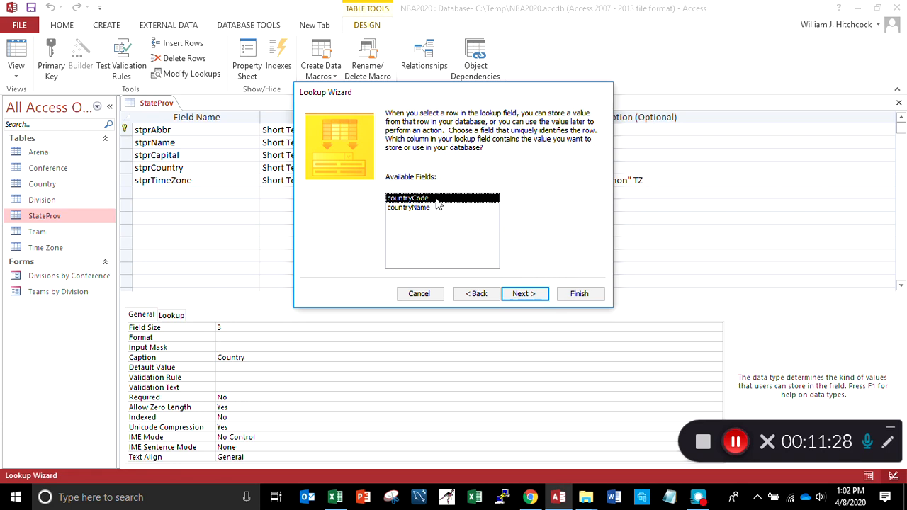
click(528, 295)
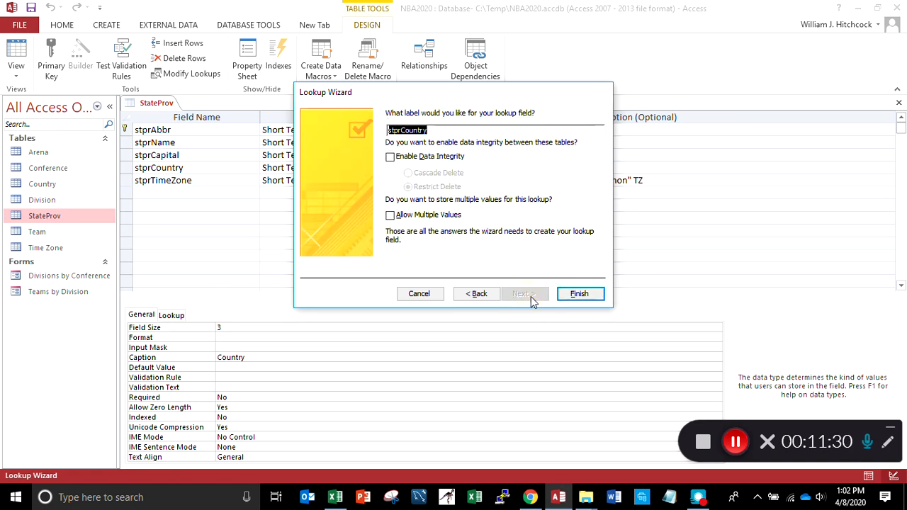
click(579, 294)
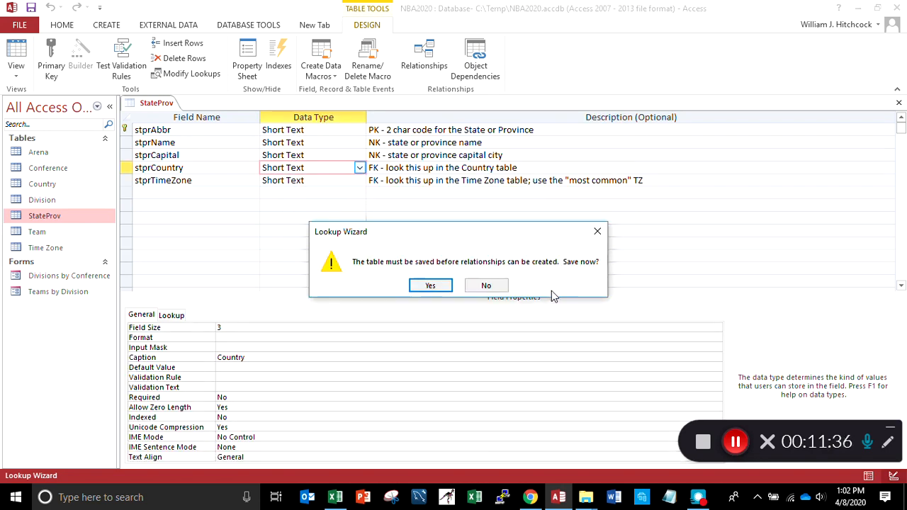
click(439, 292)
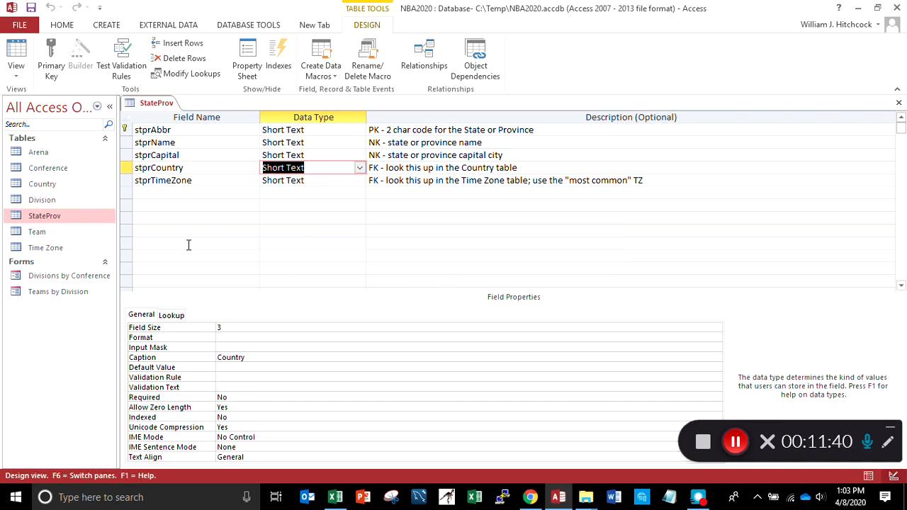
Switch StateProv to Datasheet View and check the Country lookup list on the Alberta record
click(16, 51)
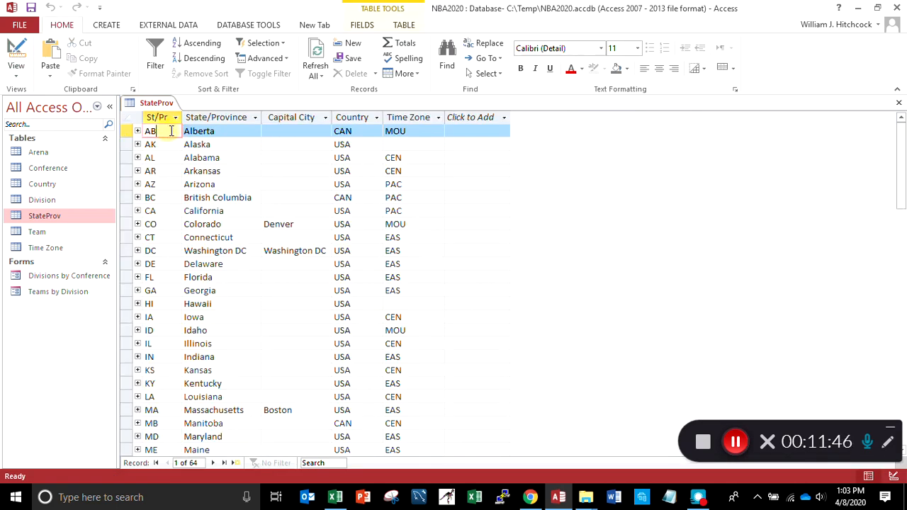
click(233, 131)
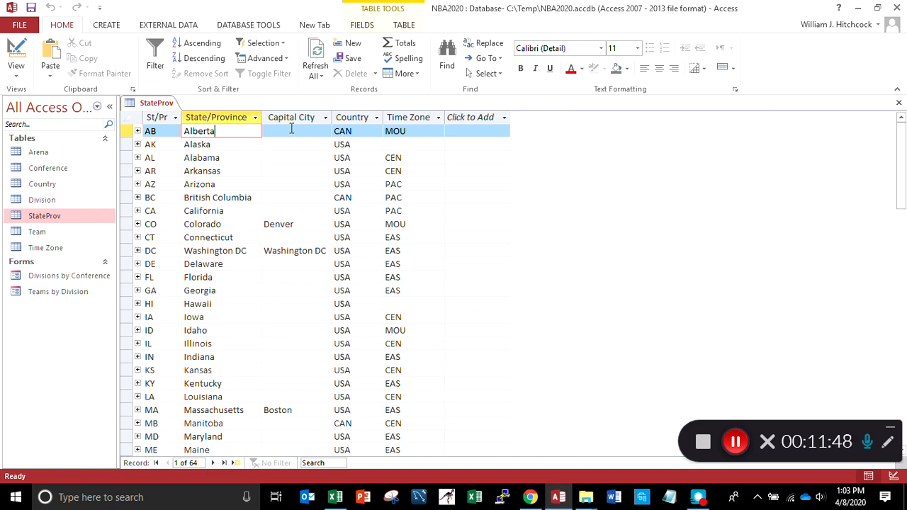
click(290, 133)
click(292, 132)
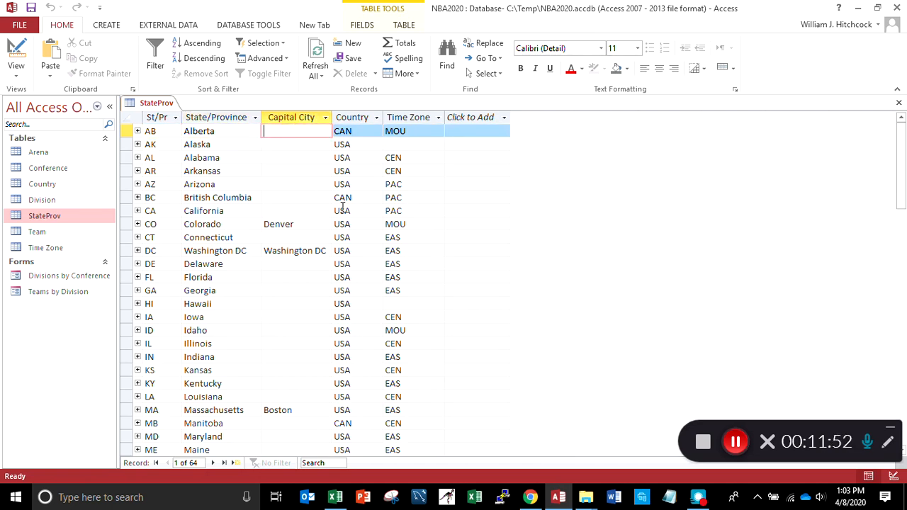
click(365, 131)
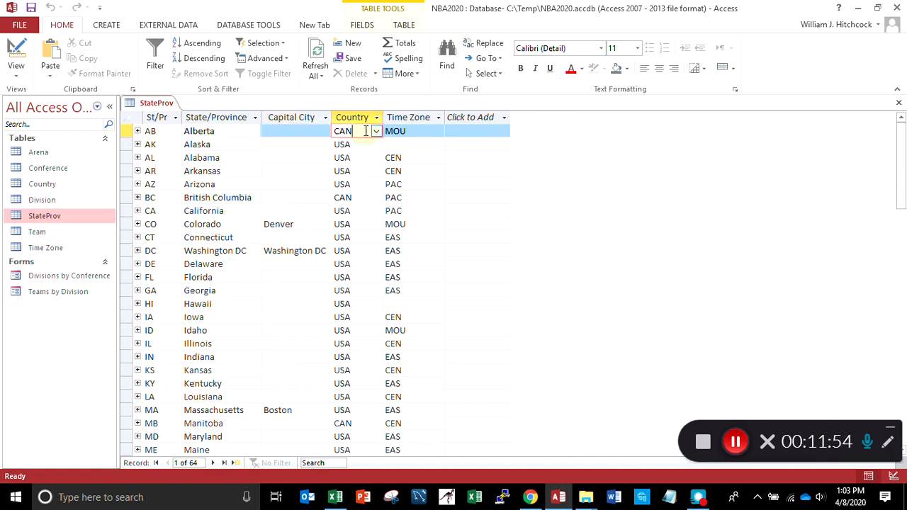
click(376, 132)
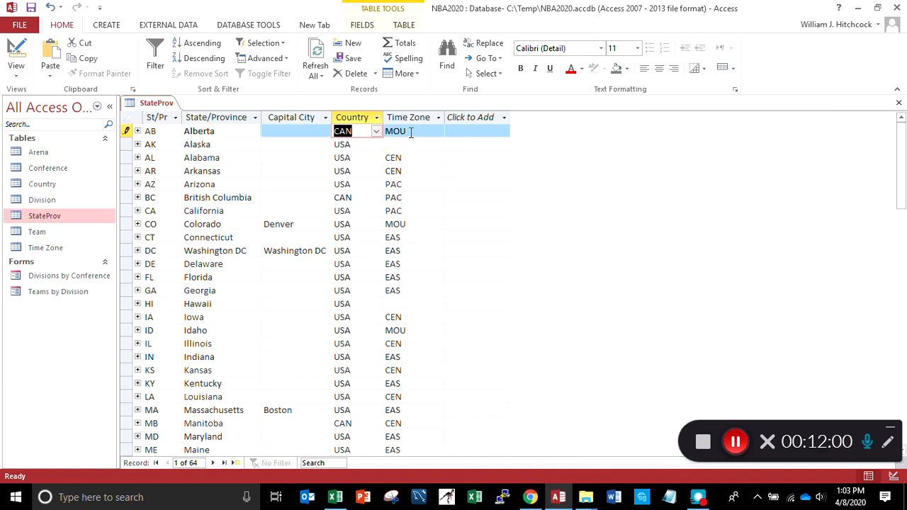
Return StateProv to Design View and try to start the Lookup Wizard for the stprTimeZone field
click(15, 67)
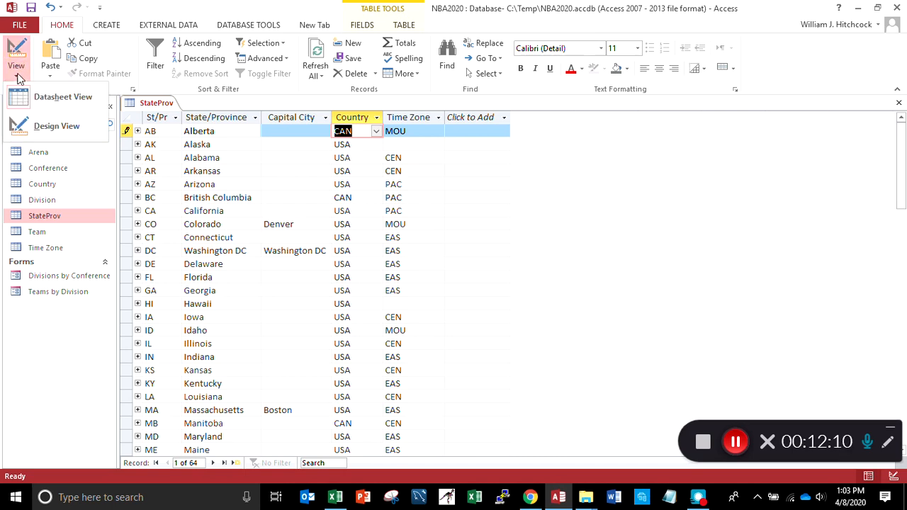
click(27, 135)
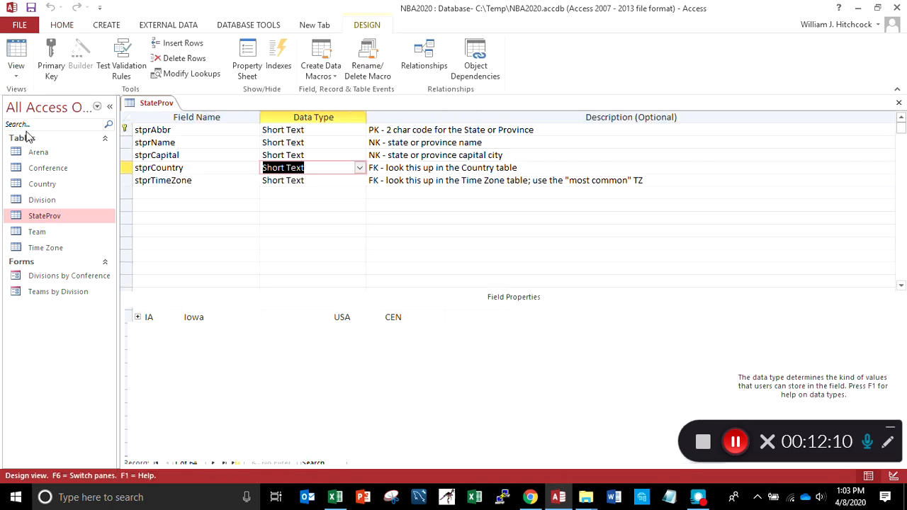
click(202, 181)
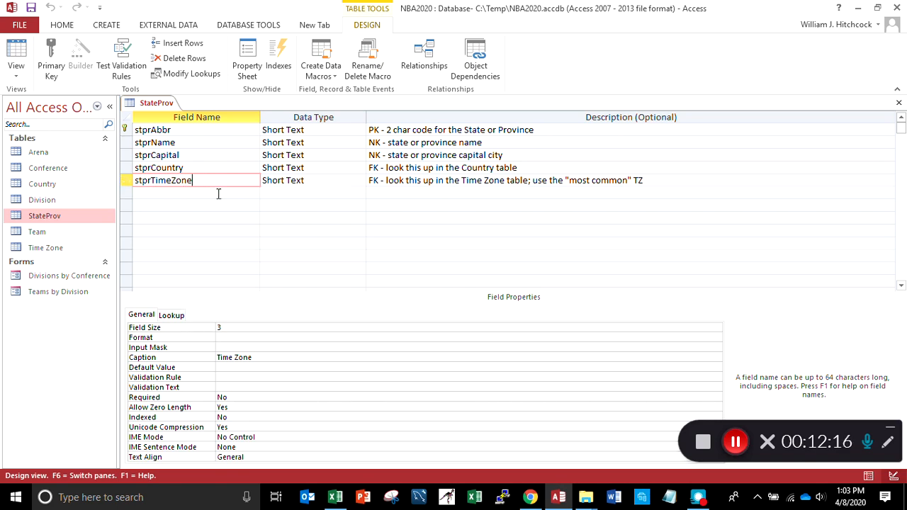
click(330, 180)
click(360, 180)
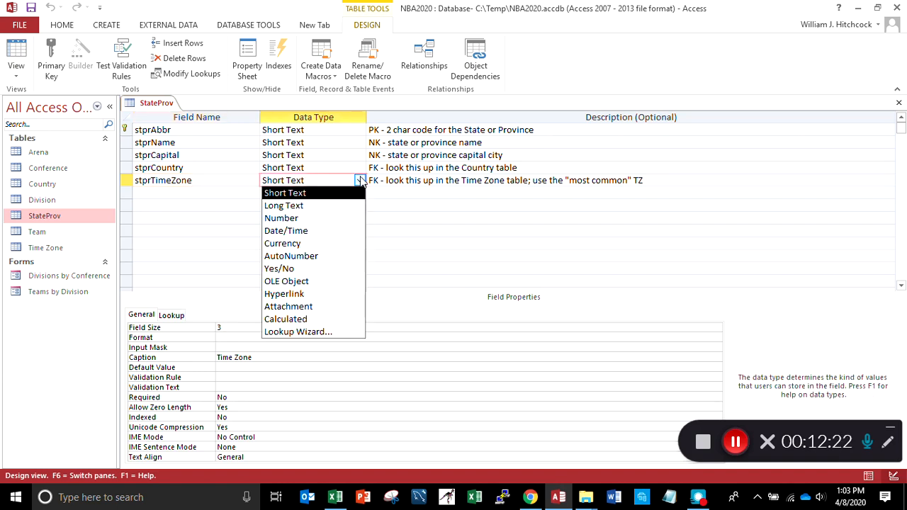
click(287, 332)
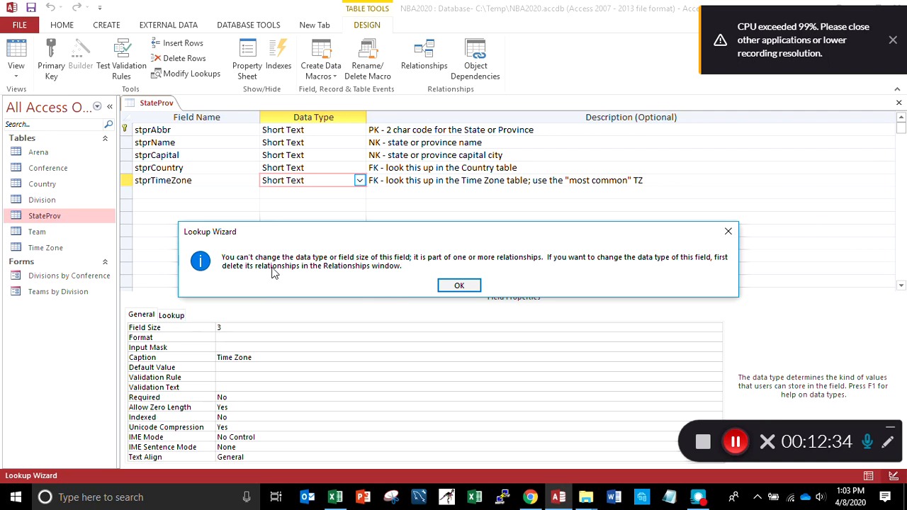
click(468, 287)
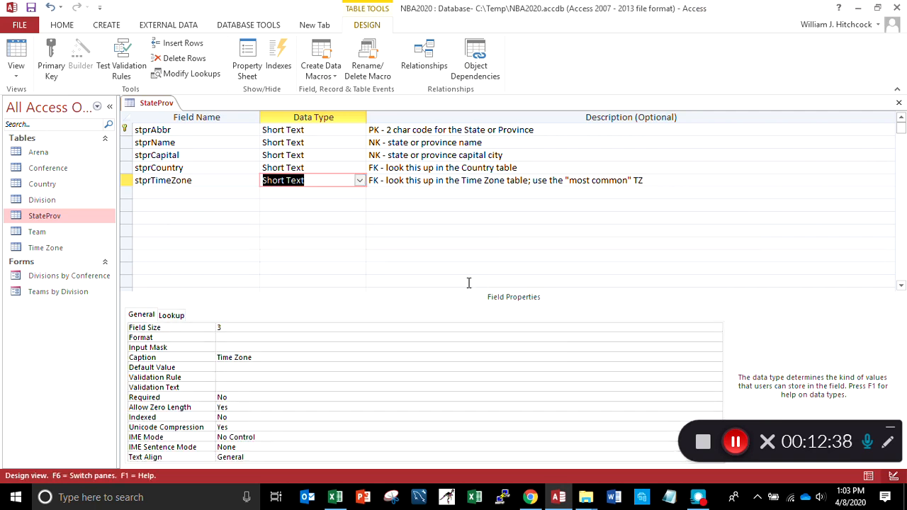
Save StateProv, switch to Datasheet View, and choose MOU (Mountain) from the Time Zone lookup list for Alberta
click(15, 53)
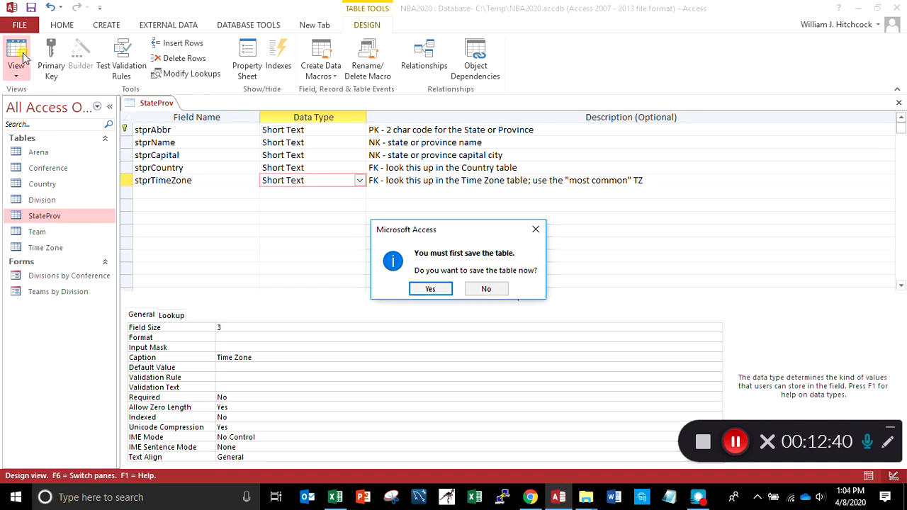
click(420, 289)
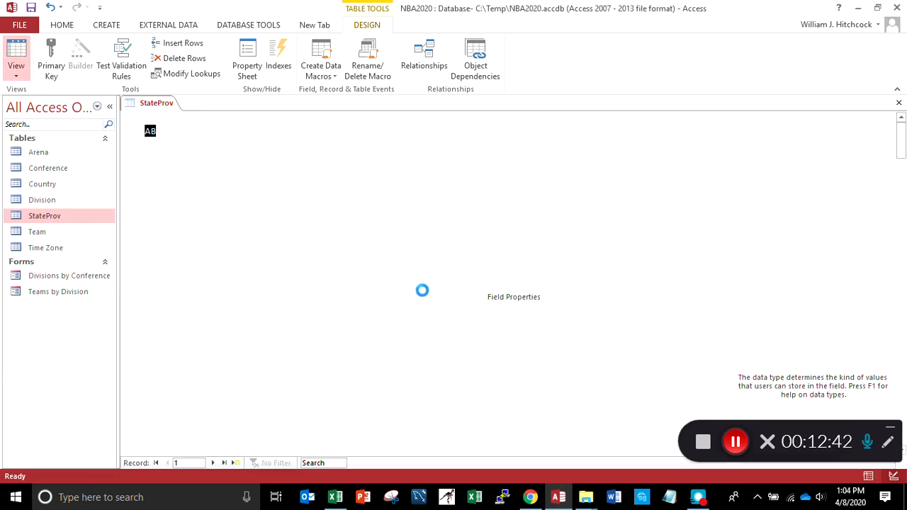
click(432, 131)
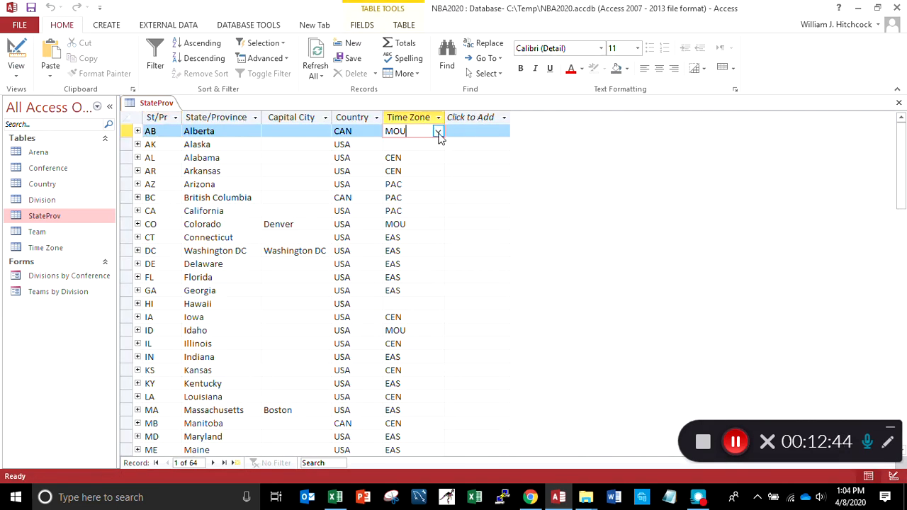
click(438, 132)
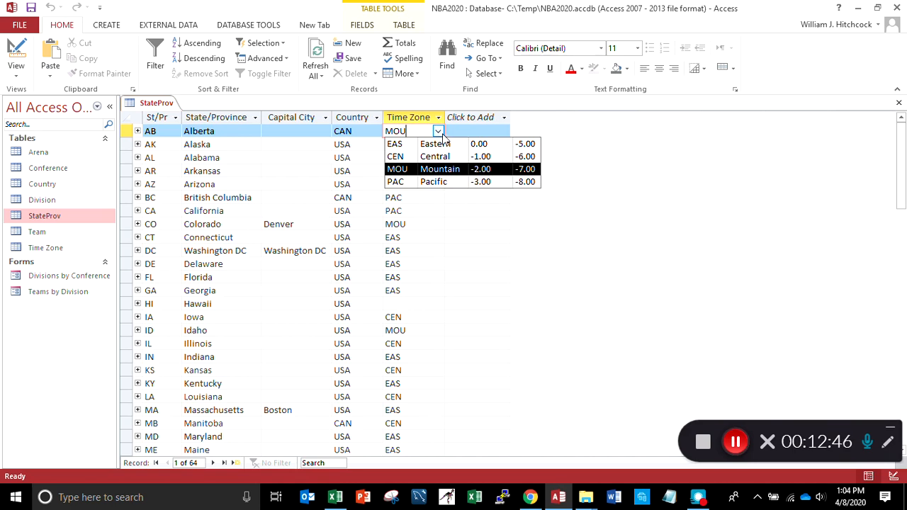
click(443, 170)
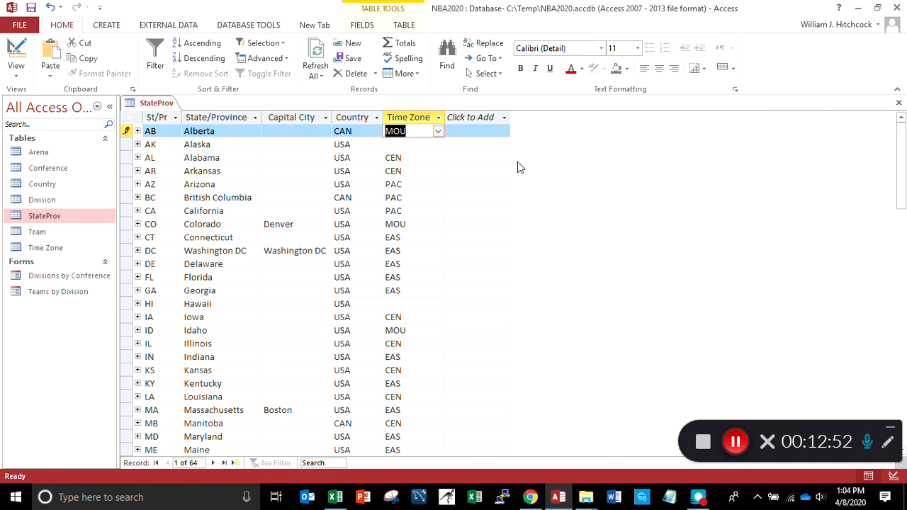
Widen the State/Province column to fit its longest entry, and close StateProv with the layout changes saved
drag(902, 183, 886, 266)
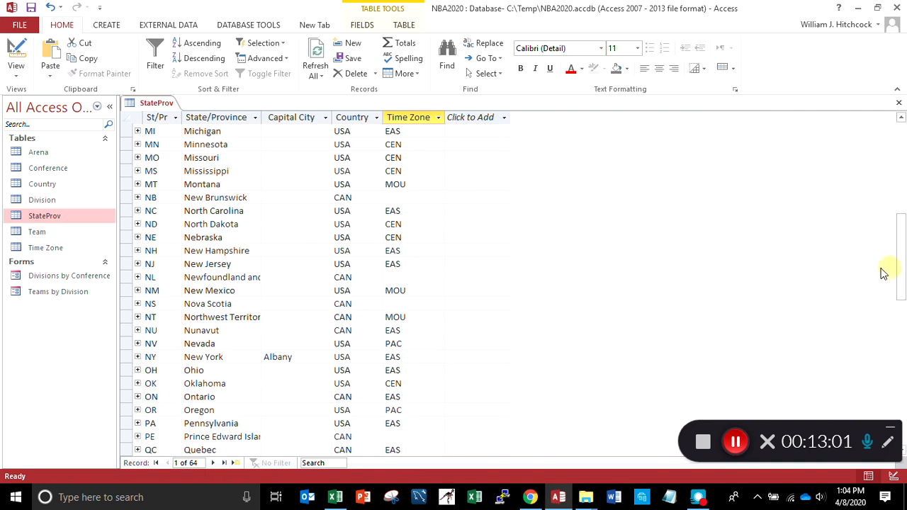
double_click(261, 117)
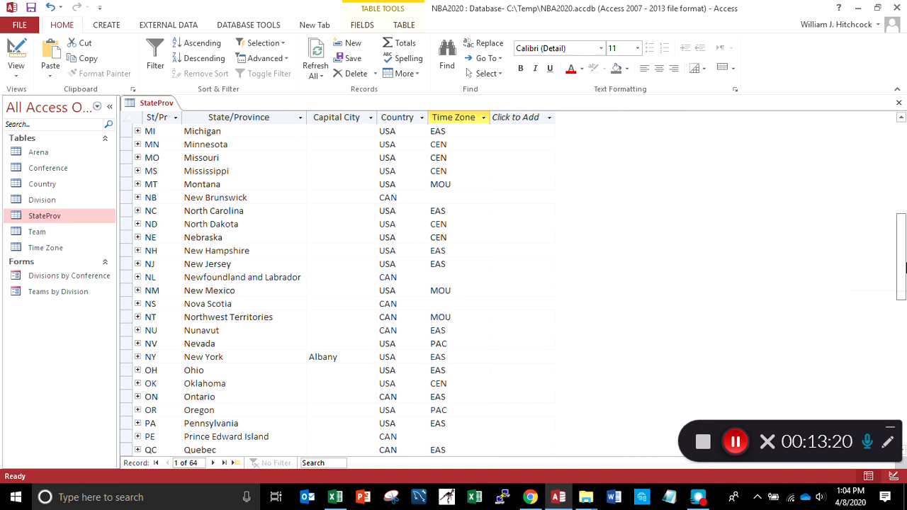
drag(905, 267, 903, 167)
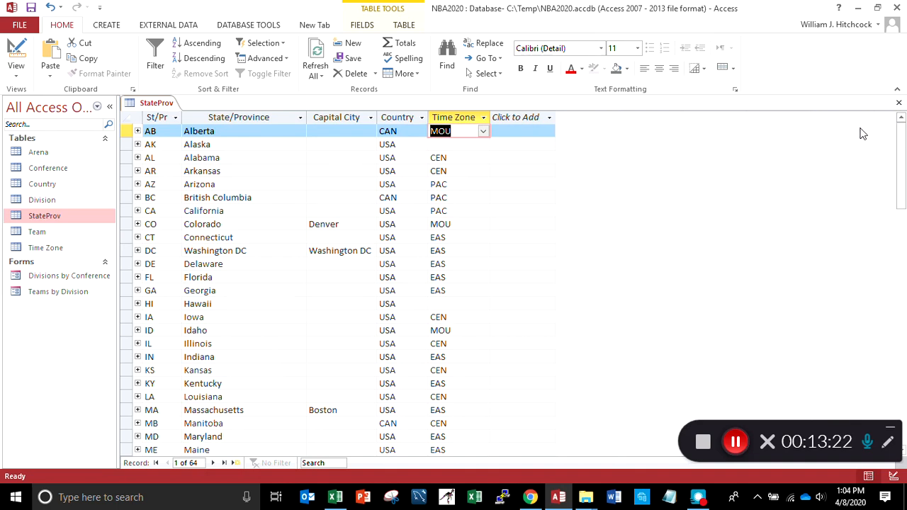
click(478, 146)
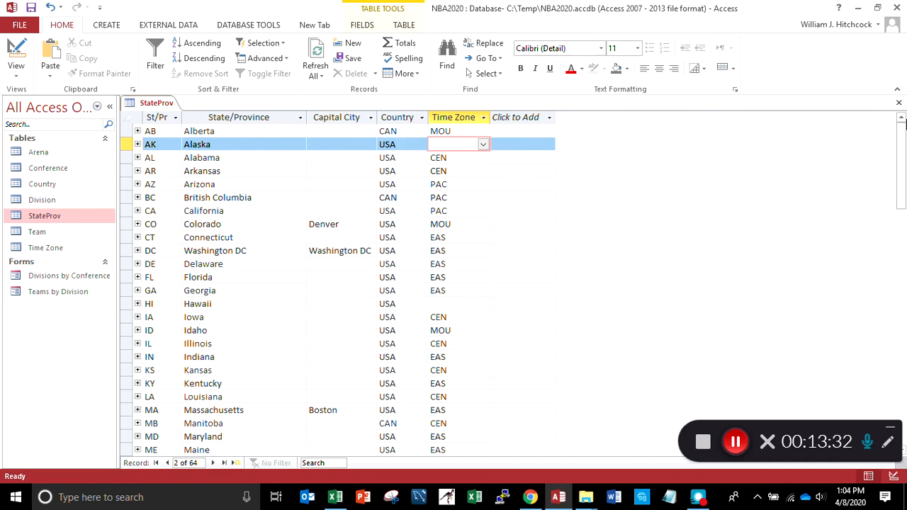
click(897, 103)
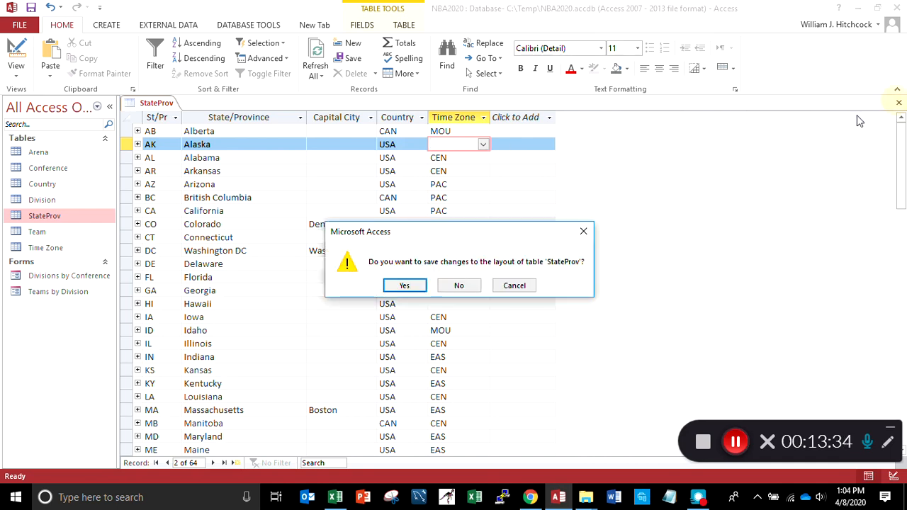
click(404, 286)
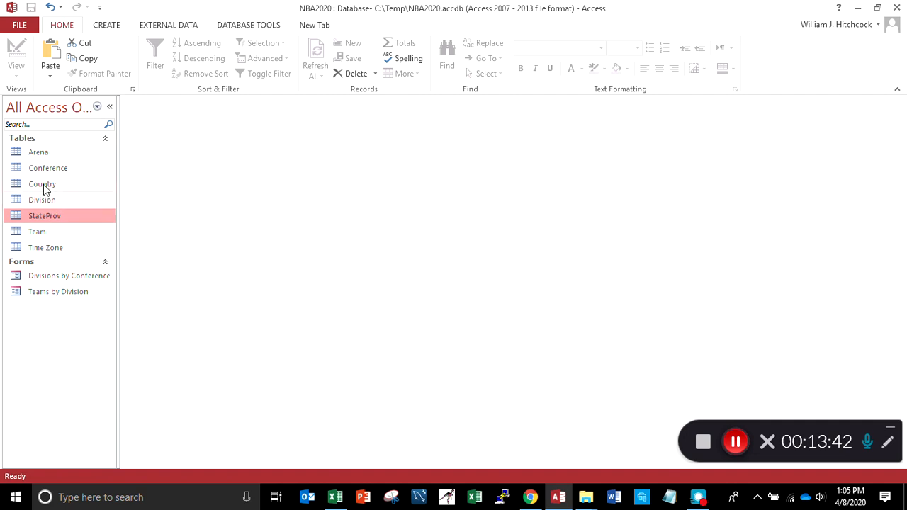
Open the Time Zone table in Design View, examine the properties of its tzCode, tzName, tzOffset and tzUTCstd fields, and close it
double_click(45, 248)
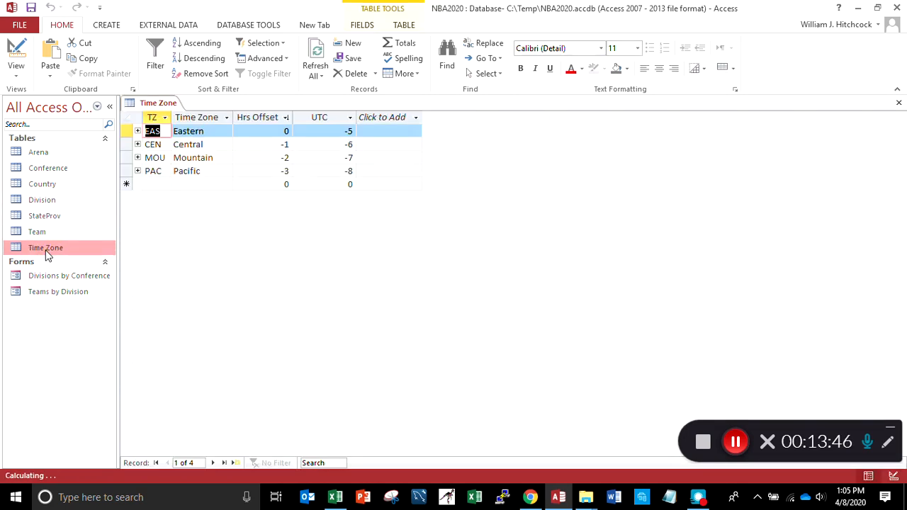
click(17, 78)
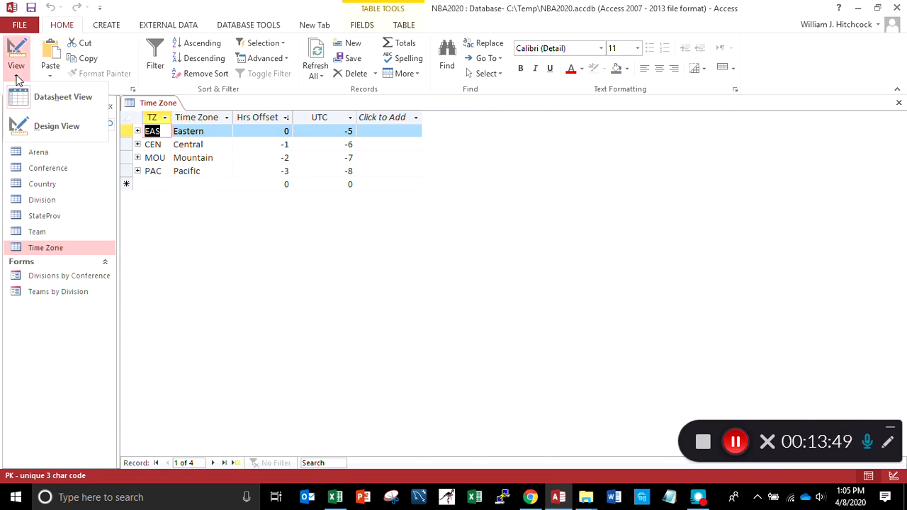
click(44, 130)
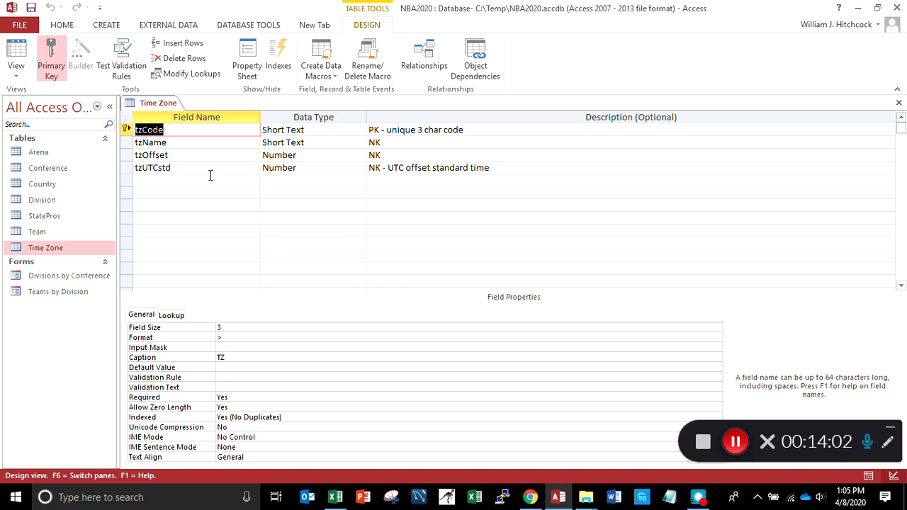
click(201, 146)
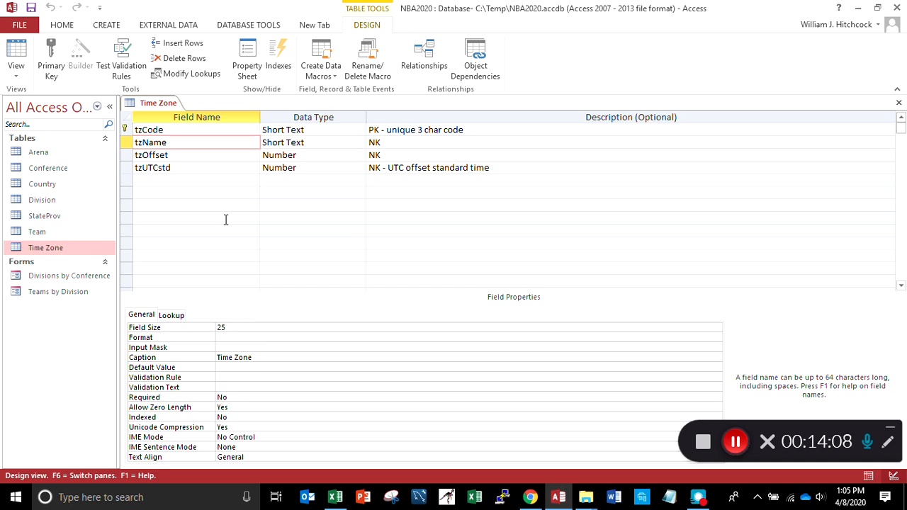
click(206, 153)
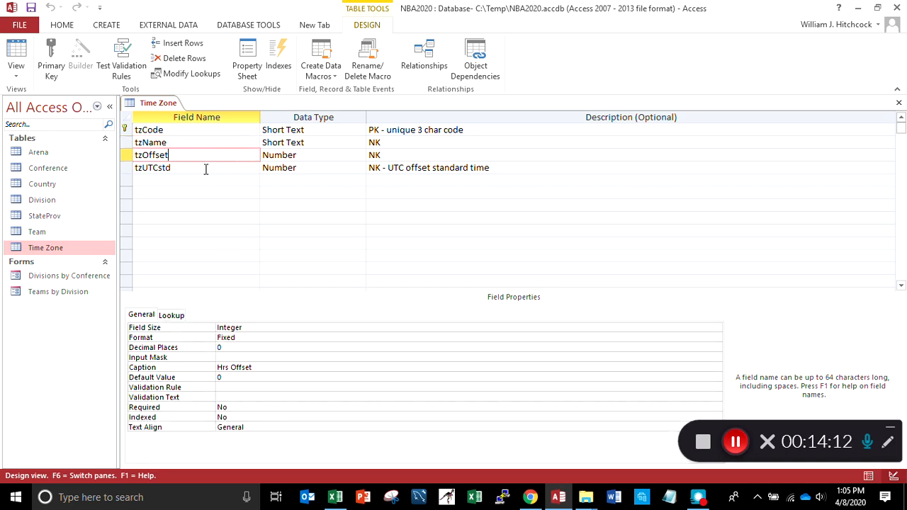
click(206, 169)
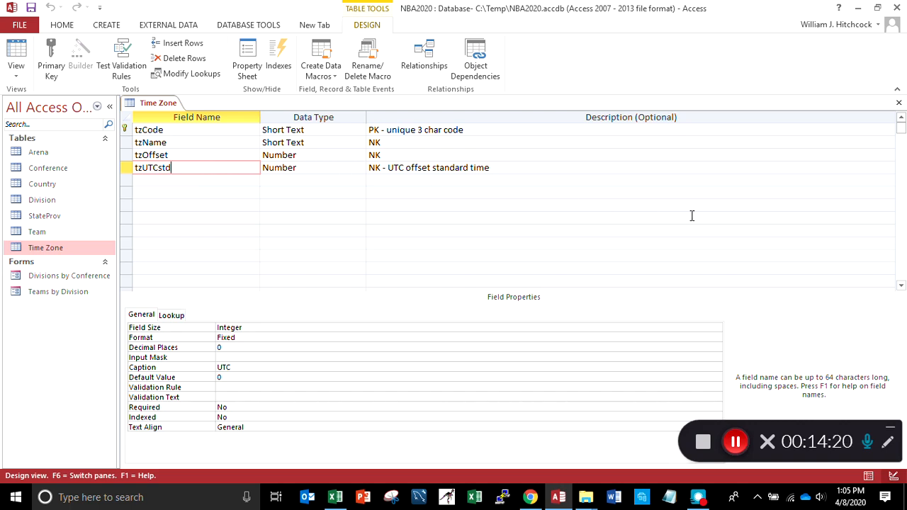
click(900, 104)
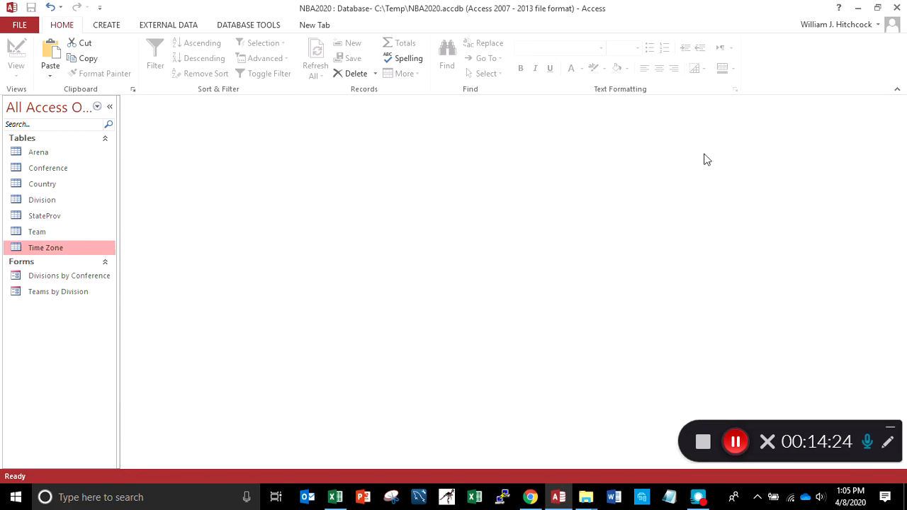
Open the Arena table in Design View and examine the properties of ArenaNum, ArenaName, ArenaCity, ArenaStPr and ArenaStructure
double_click(55, 151)
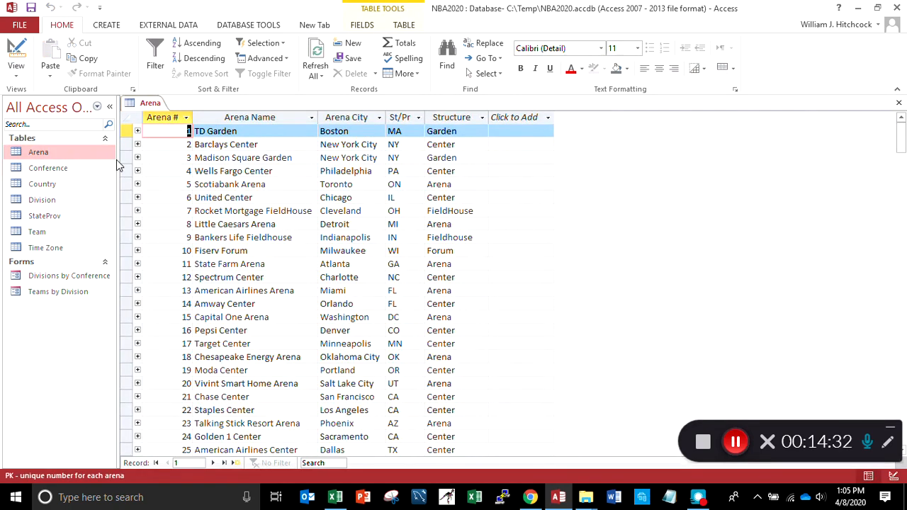
click(19, 74)
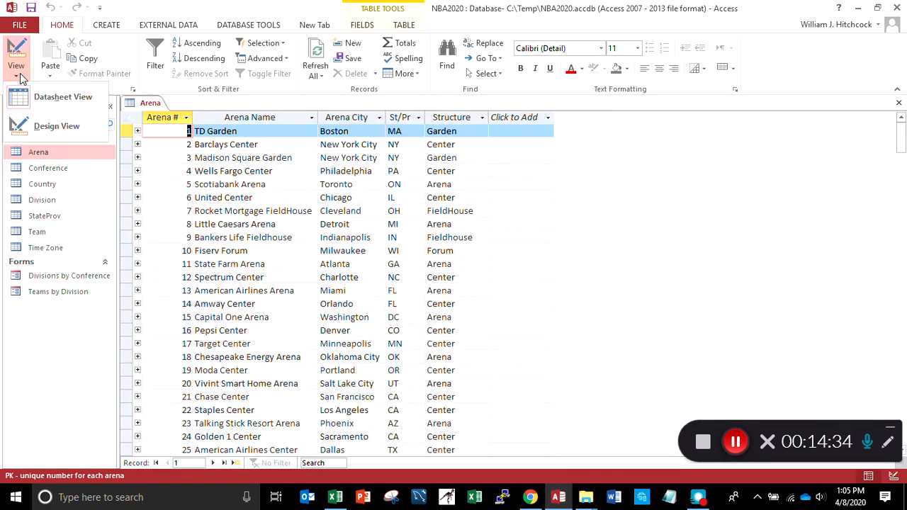
click(57, 128)
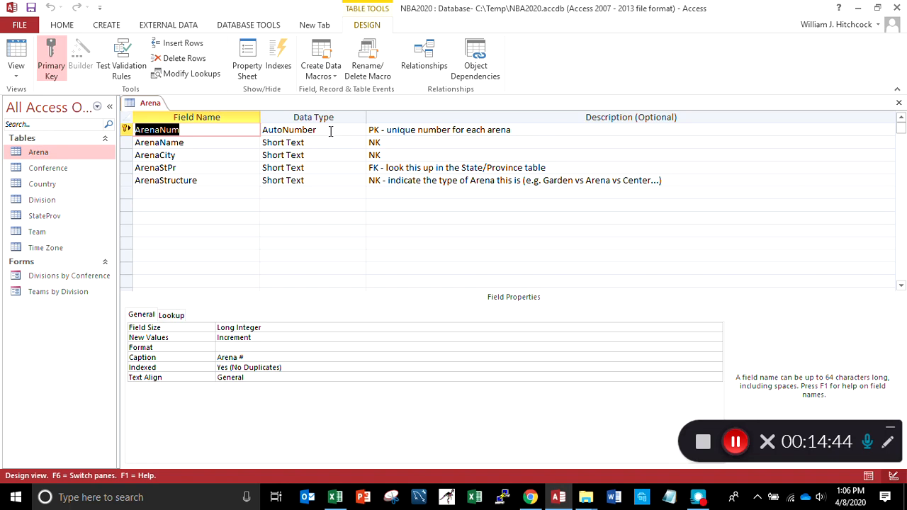
click(239, 144)
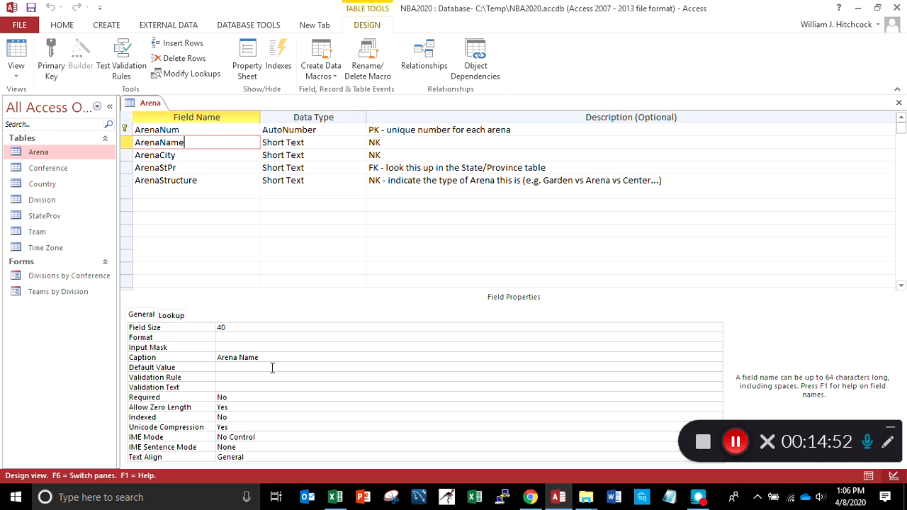
click(219, 156)
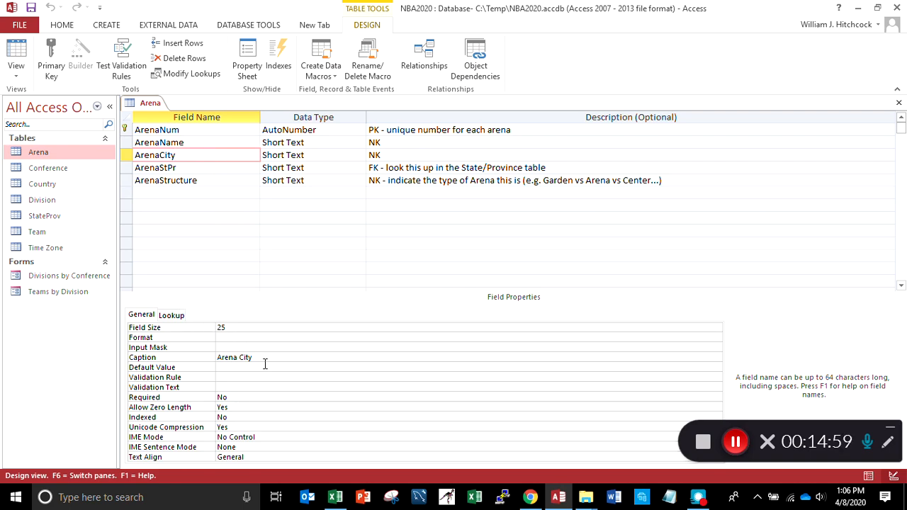
click(194, 169)
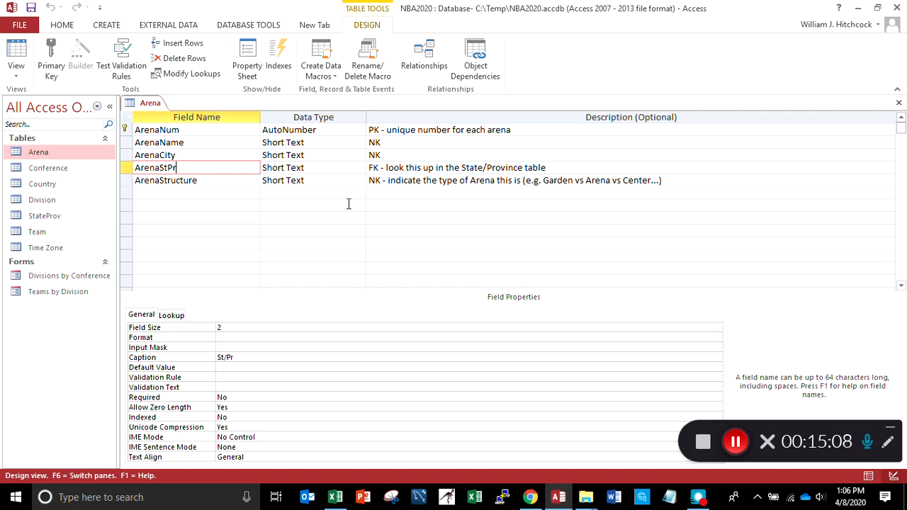
click(224, 181)
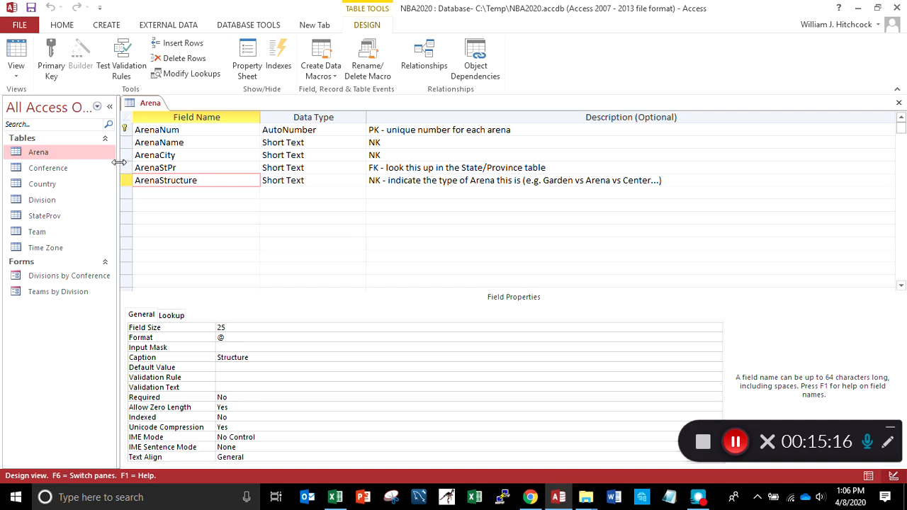
Switch Arena to Datasheet View and review the arena names record by record, down to Moda Center
click(17, 66)
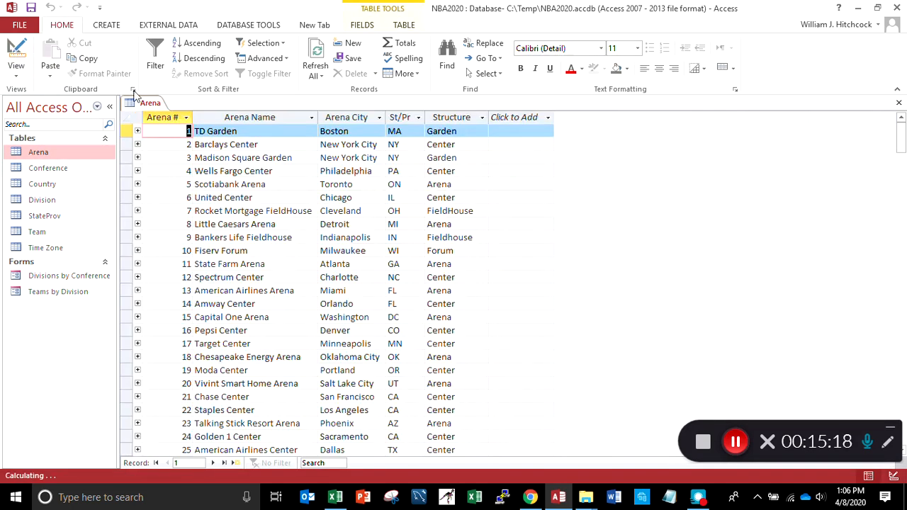
click(262, 135)
key(Down)
key(Down)
key(Down)
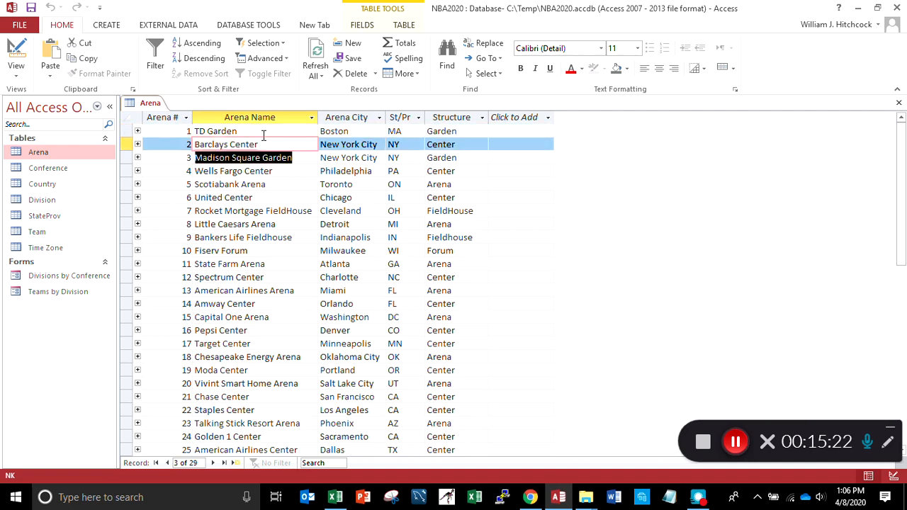
key(Down)
key(Down)
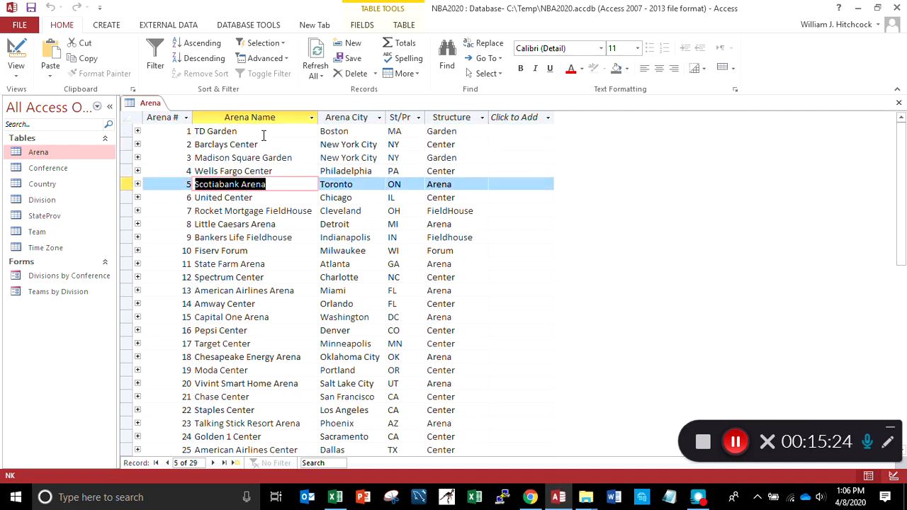
key(Down)
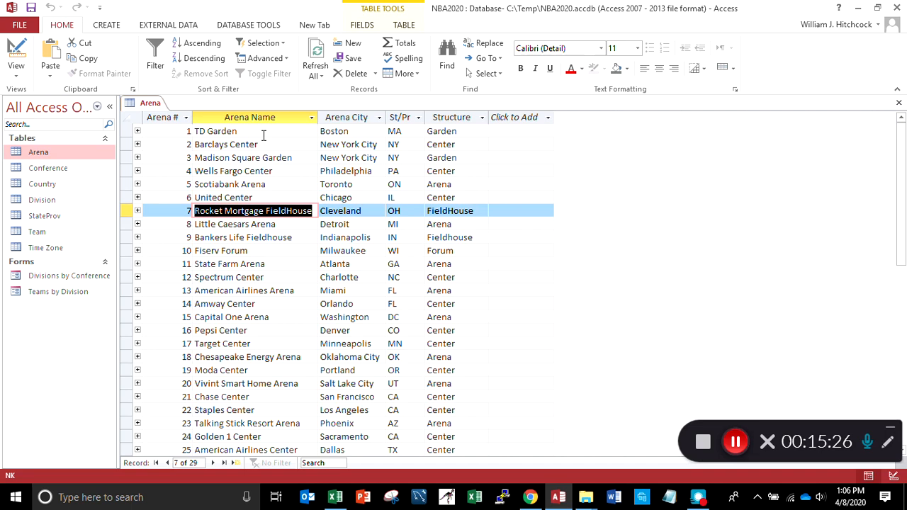
key(Down)
key(Down)
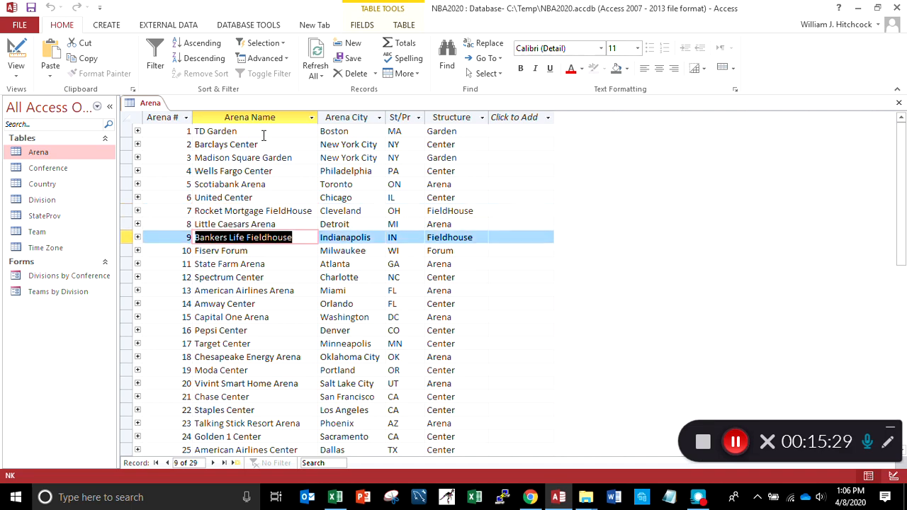
key(Down)
key(Down)
key(Down)
key(Down)
key(Down)
key(Down)
key(Down)
key(Down)
key(Down)
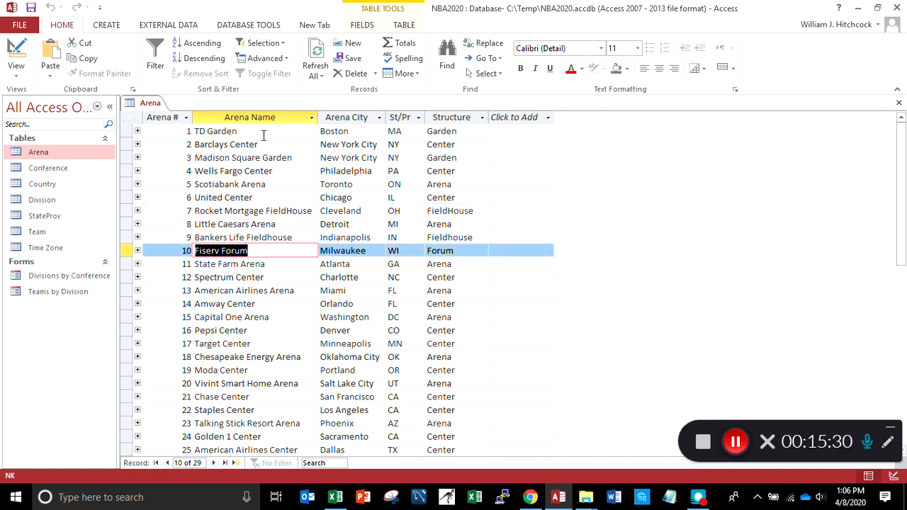
key(Down)
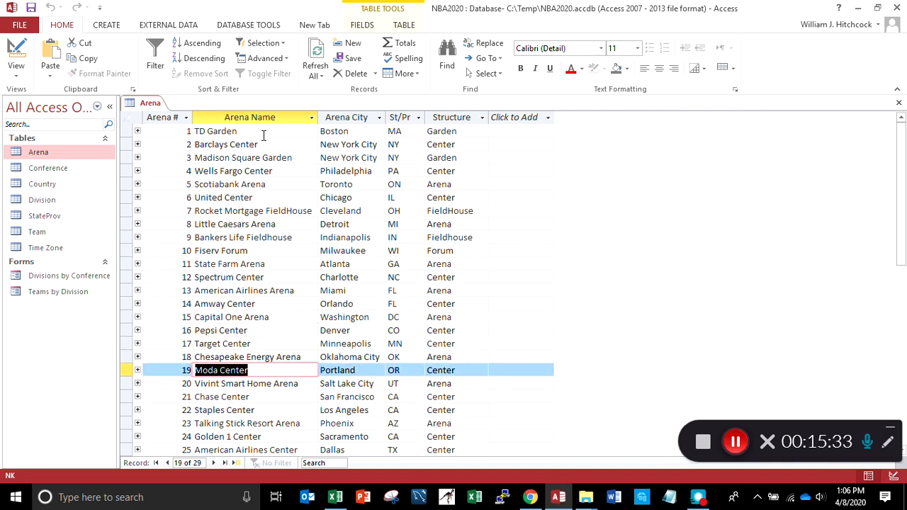
Review the Structure entries of the Arena records from TD Garden down to Moda Center
click(463, 130)
key(Down)
key(Down)
key(Down)
key(Down)
key(Down)
key(Down)
key(Down)
key(Down)
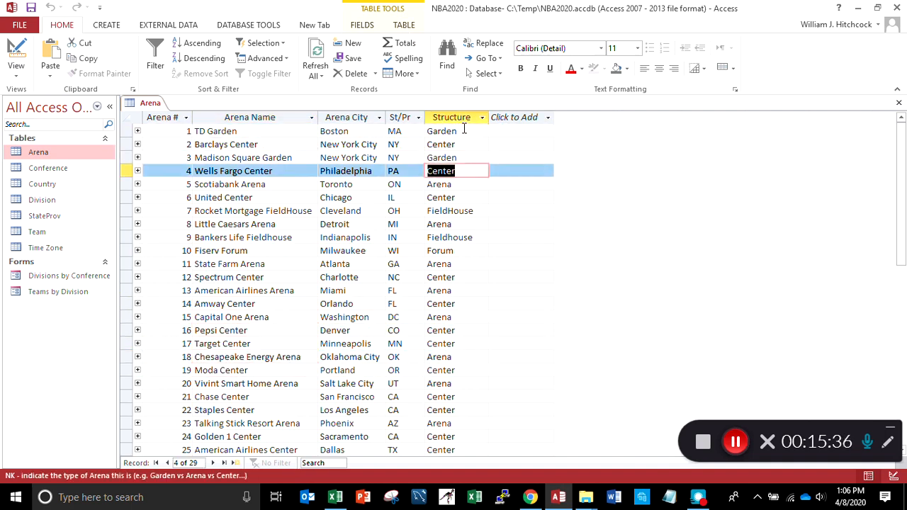
key(Down)
key(Down)
key(Down)
key(Down)
key(Down)
key(Down)
key(Down)
key(Down)
key(Down)
key(Down)
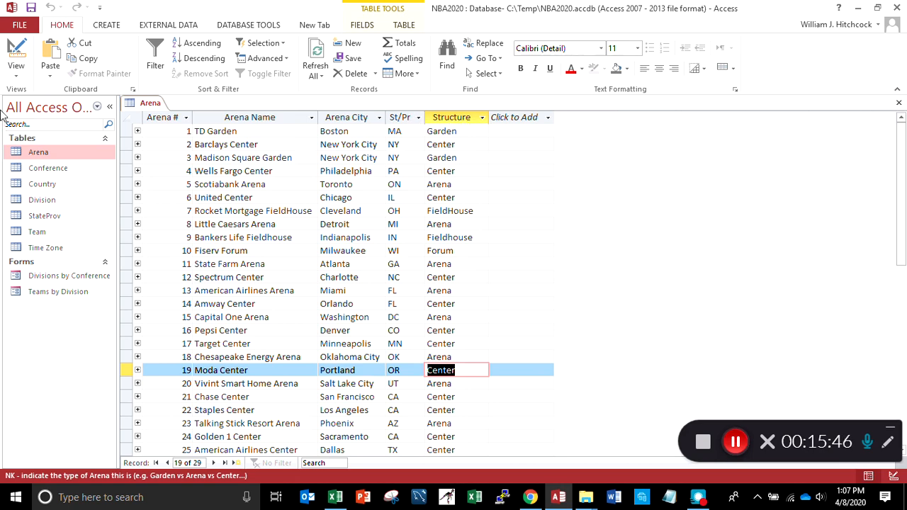
Return Arena to Design View to recheck the ArenaStructure field's description and properties, and close the table
click(22, 75)
click(35, 124)
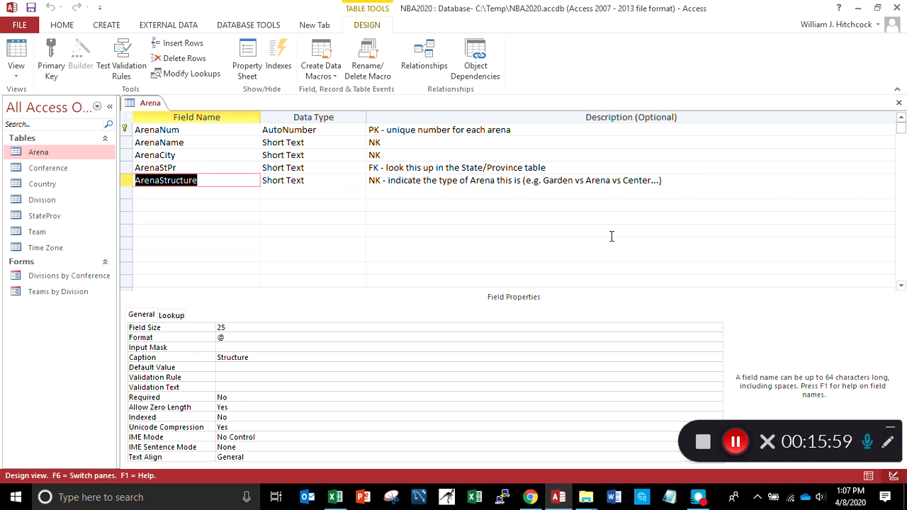
click(899, 105)
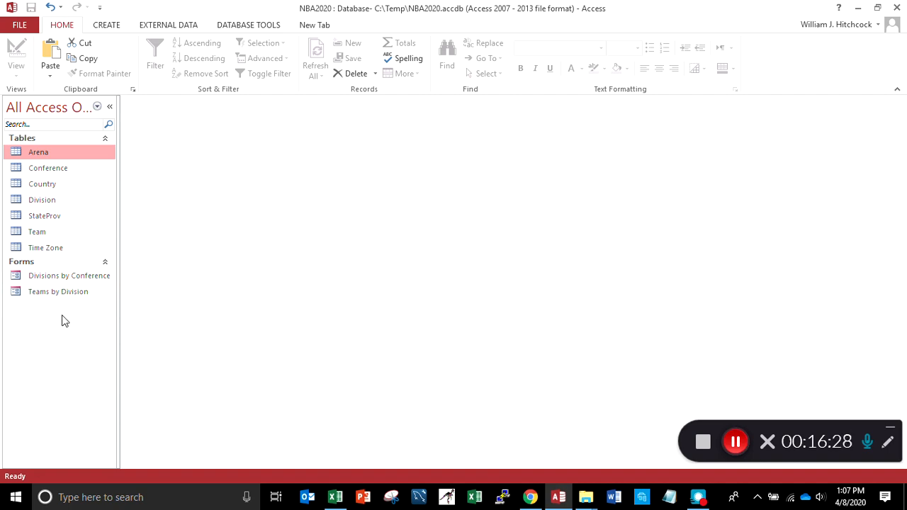
Create an automatic form based on the StateProv table
click(17, 218)
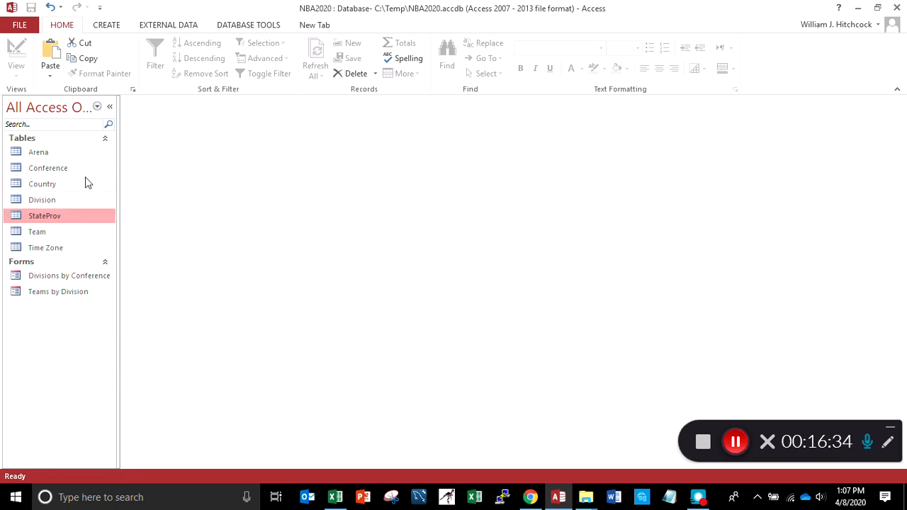
click(101, 26)
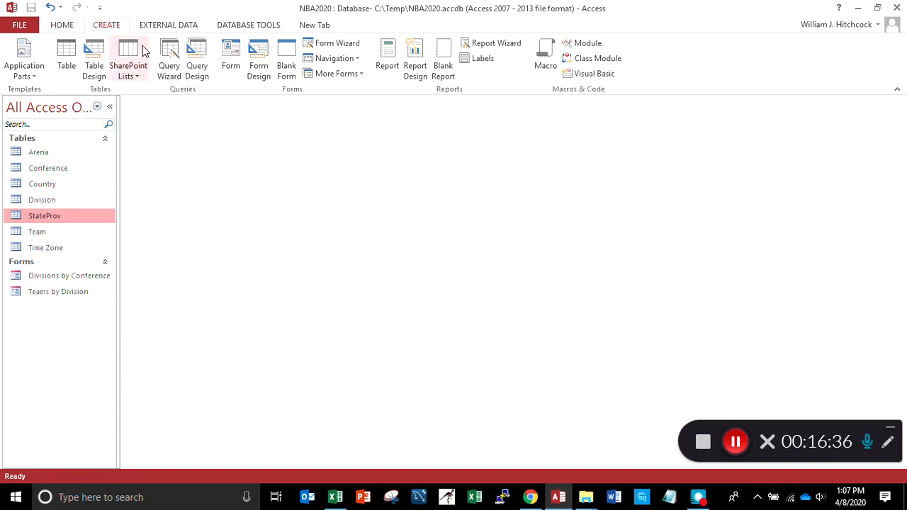
click(229, 60)
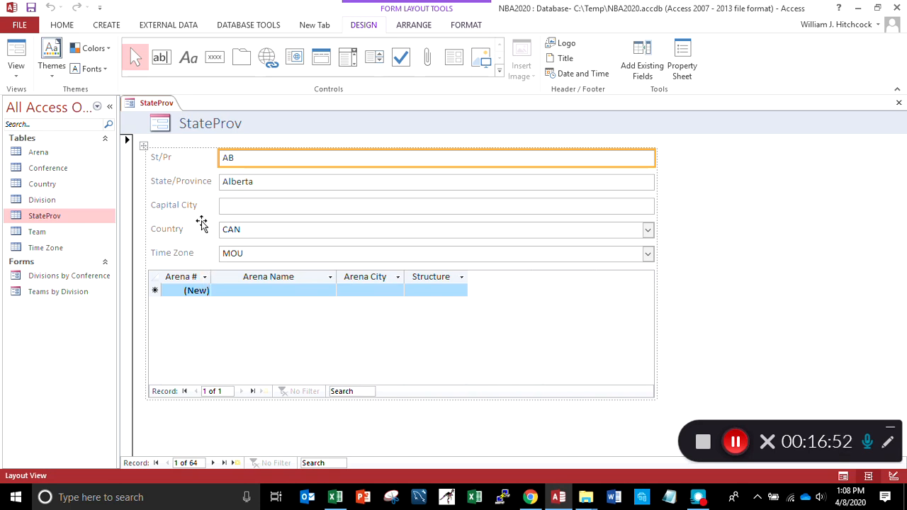
Change the title in the new form's header to "State or Province"
click(182, 124)
click(182, 124)
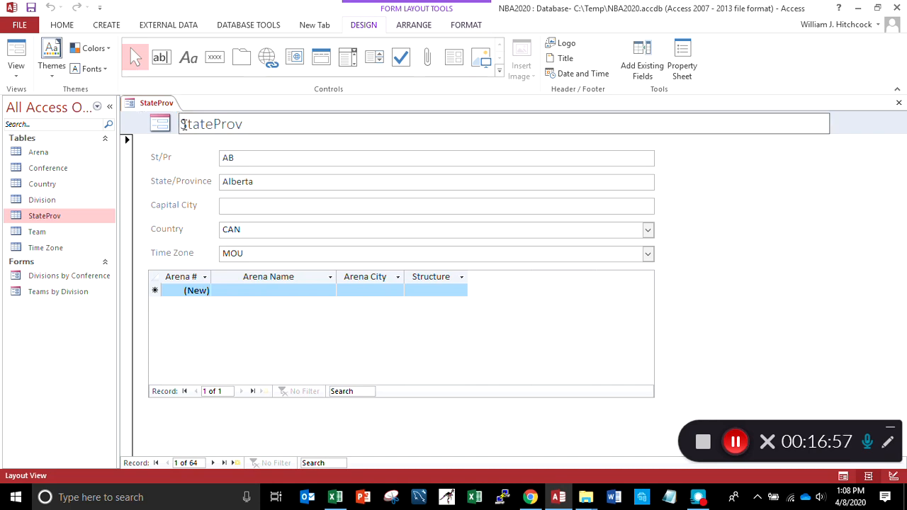
key(Right)
key(Right)
key(Right)
key(Right)
key(Right)
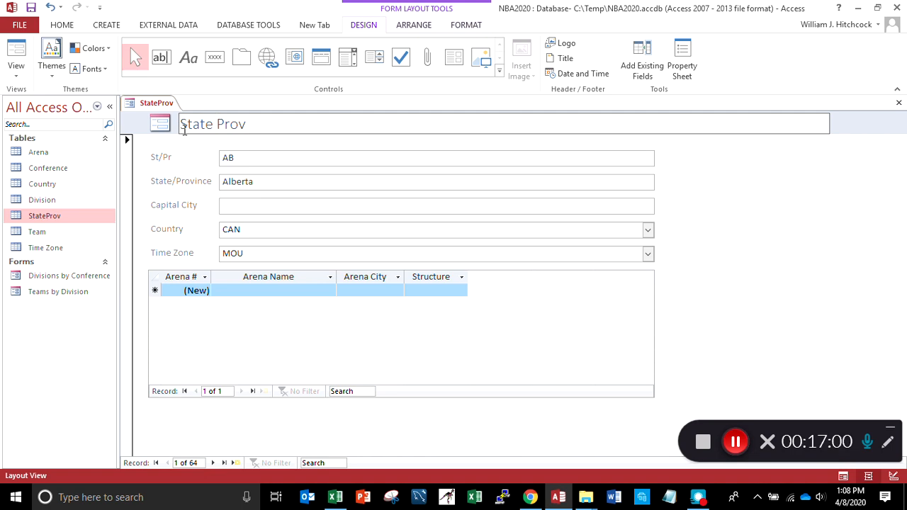
text(or)
key(Right)
key(Right)
key(Right)
key(Right)
text(ince)
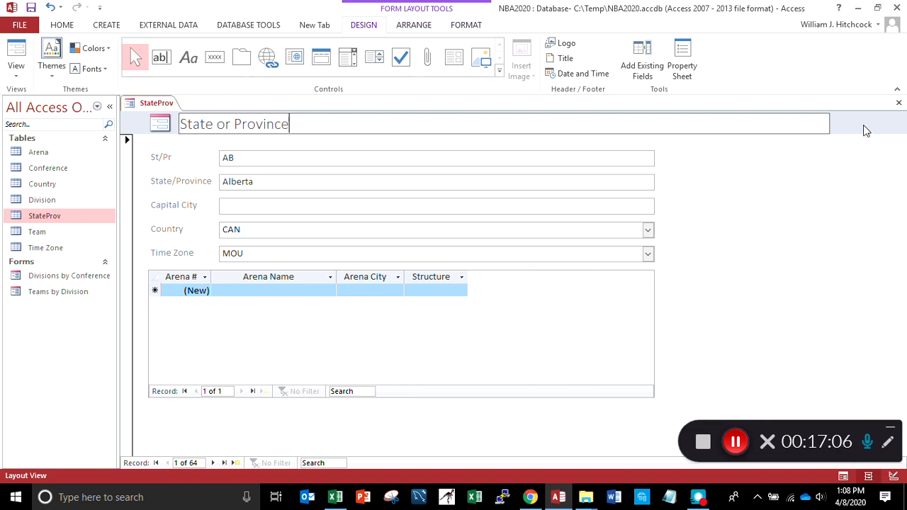
Close the form, saving its design under the form name "State or Province"
click(900, 104)
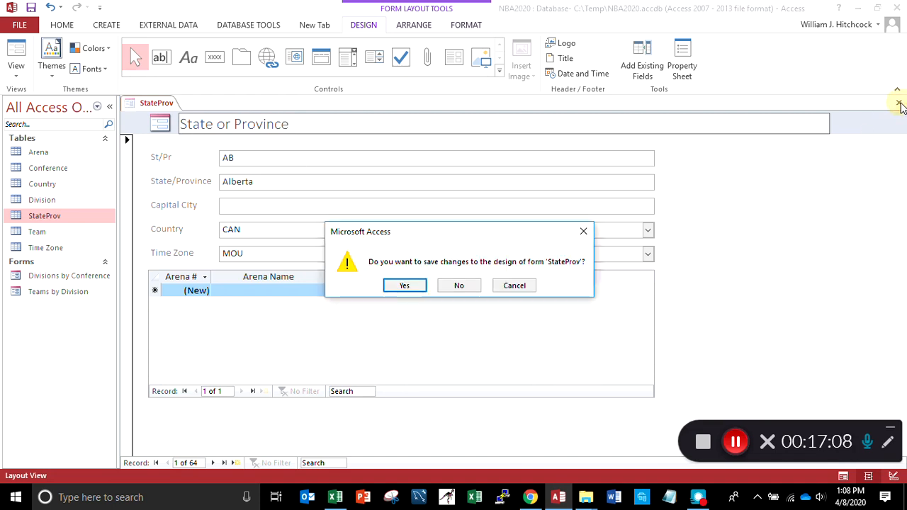
click(404, 285)
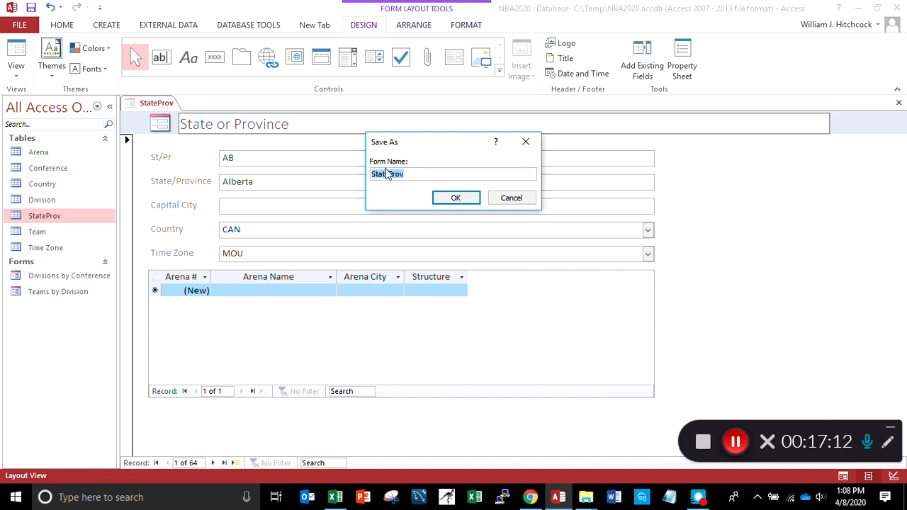
click(390, 174)
text(Prov)
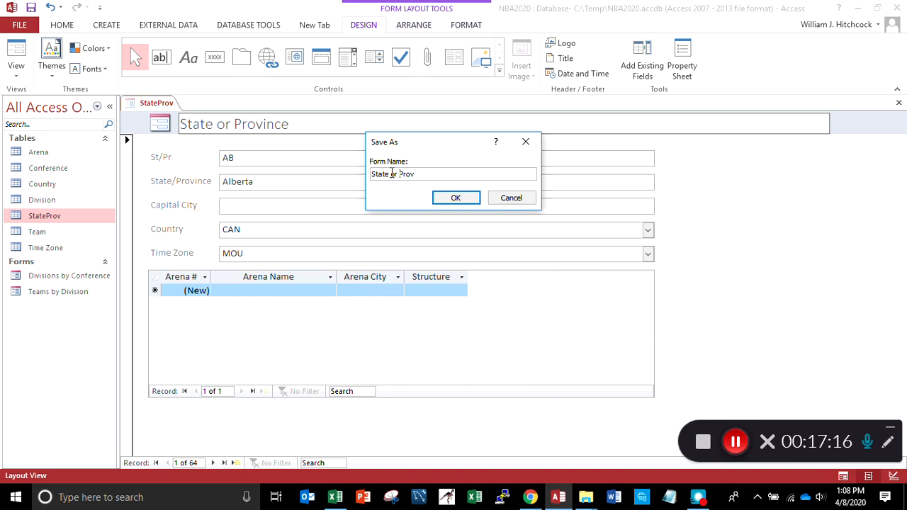
text(ince)
key(Return)
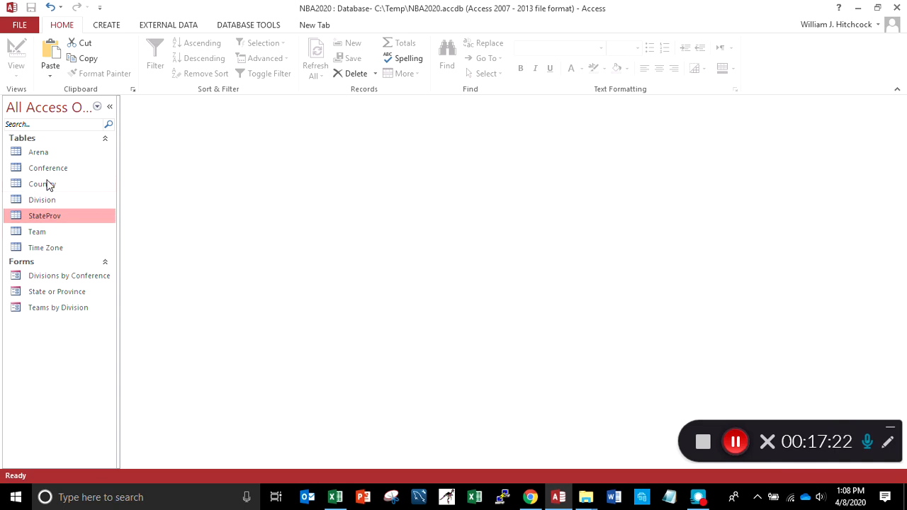
Create an automatic form based on the Country table and make its state/province subform tall enough for all Canadian entries, keeping the form open
click(45, 184)
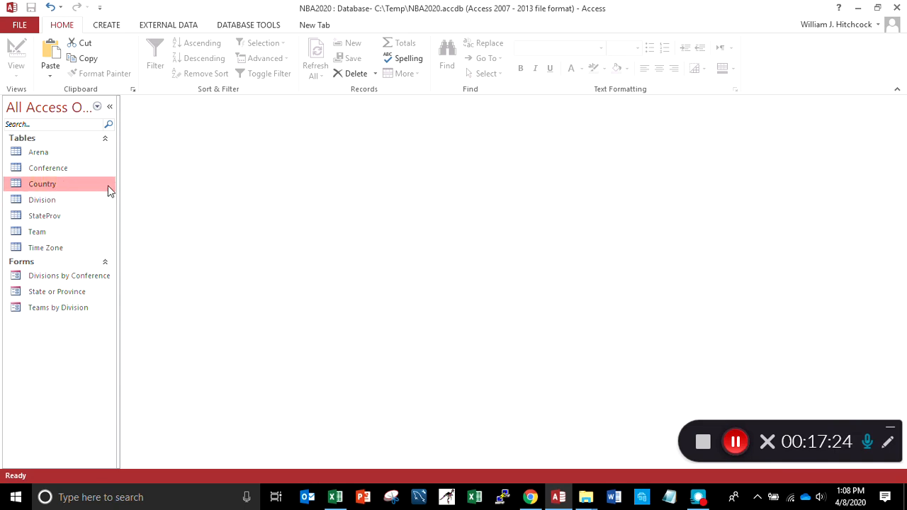
click(110, 26)
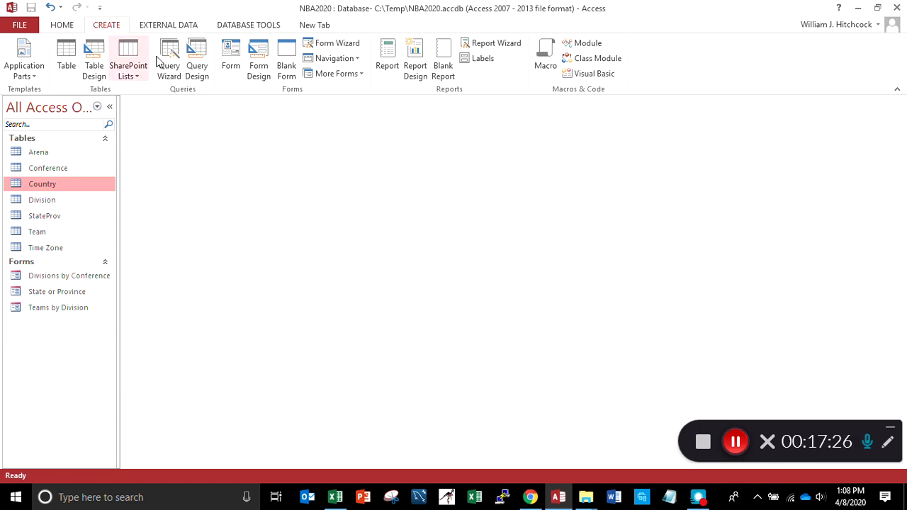
click(228, 64)
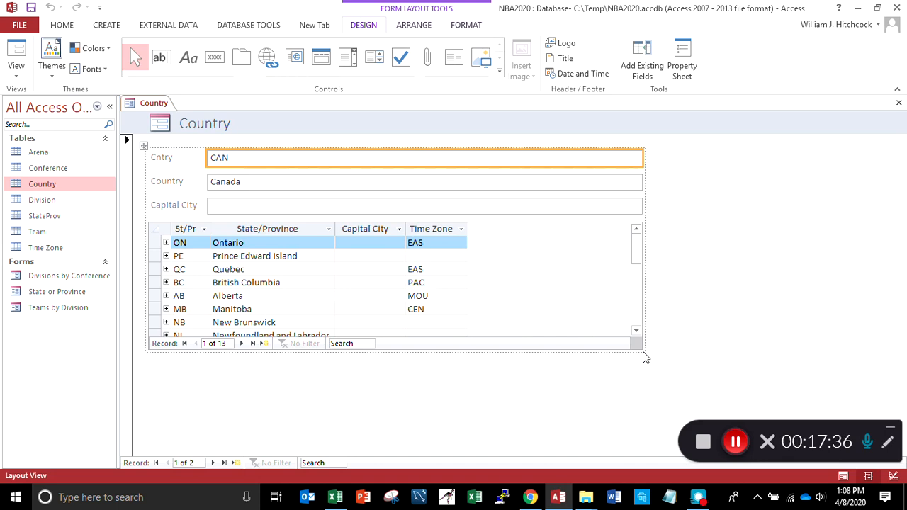
click(643, 356)
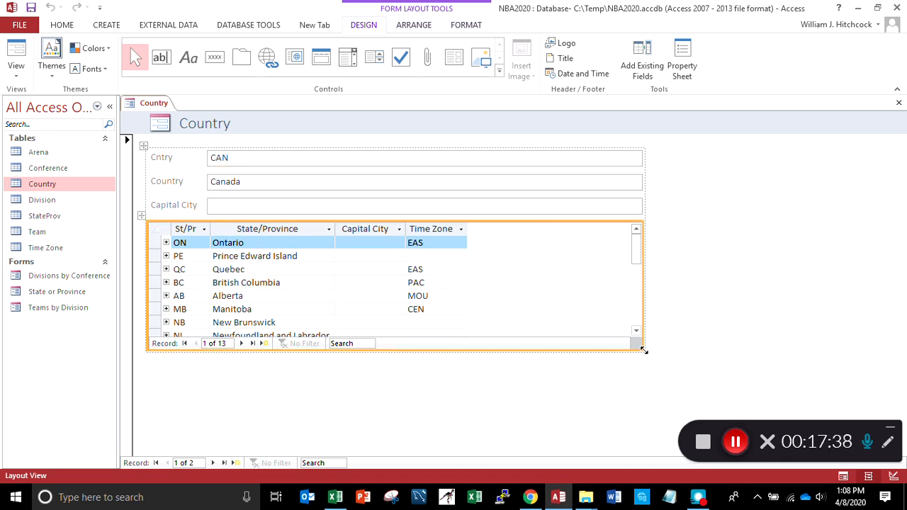
drag(643, 354, 639, 449)
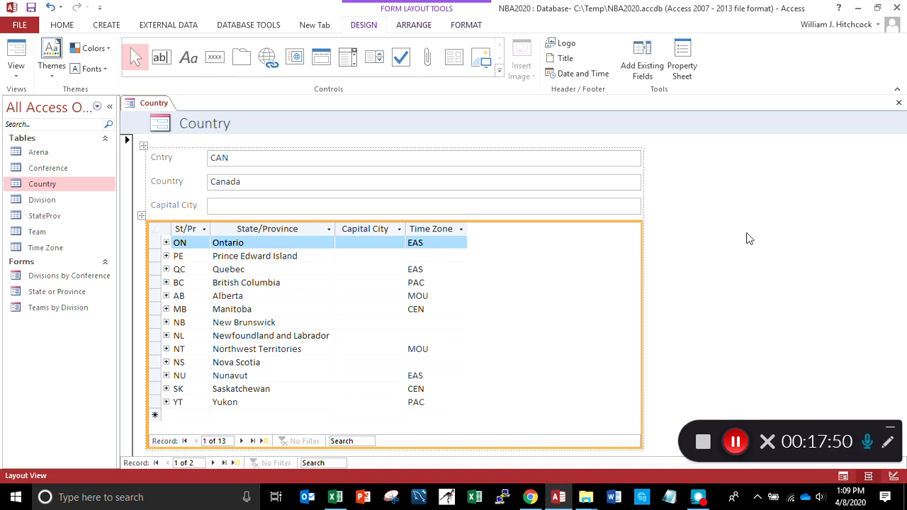
click(899, 105)
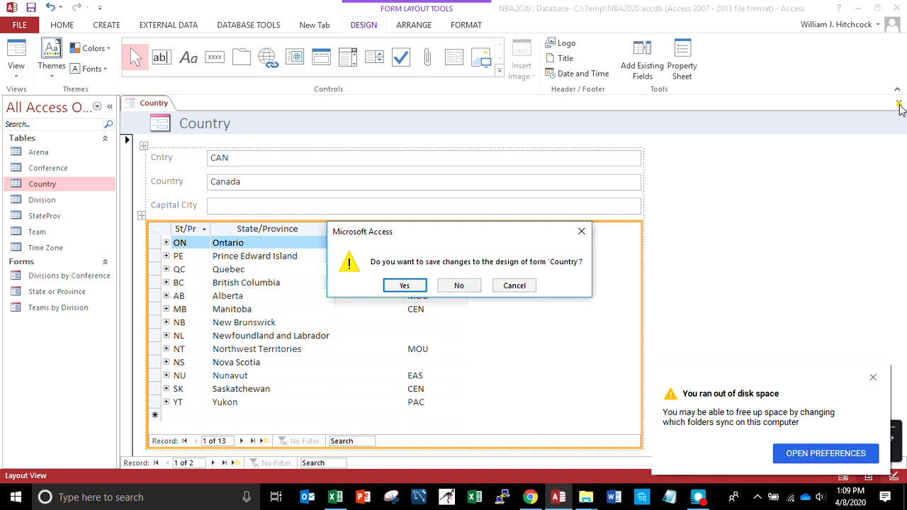
click(518, 287)
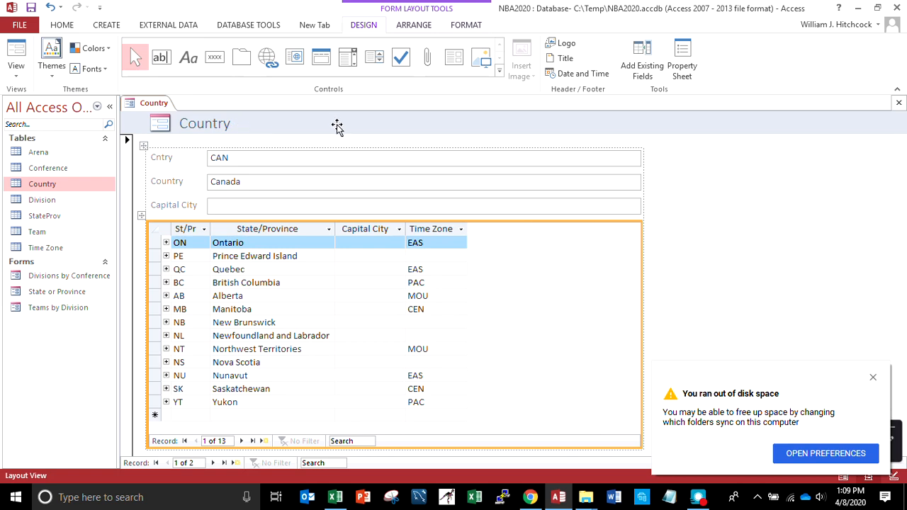
Close the new form, saving its design under the form name "Country"
click(898, 104)
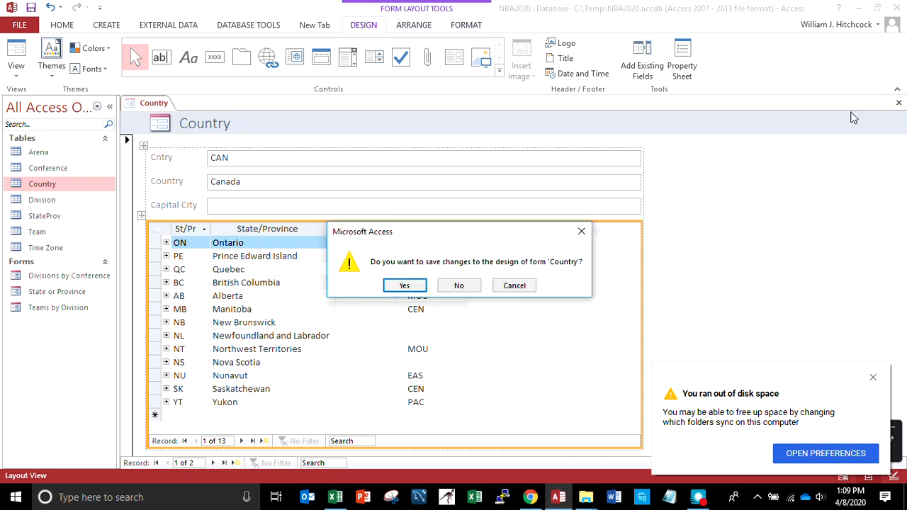
click(404, 286)
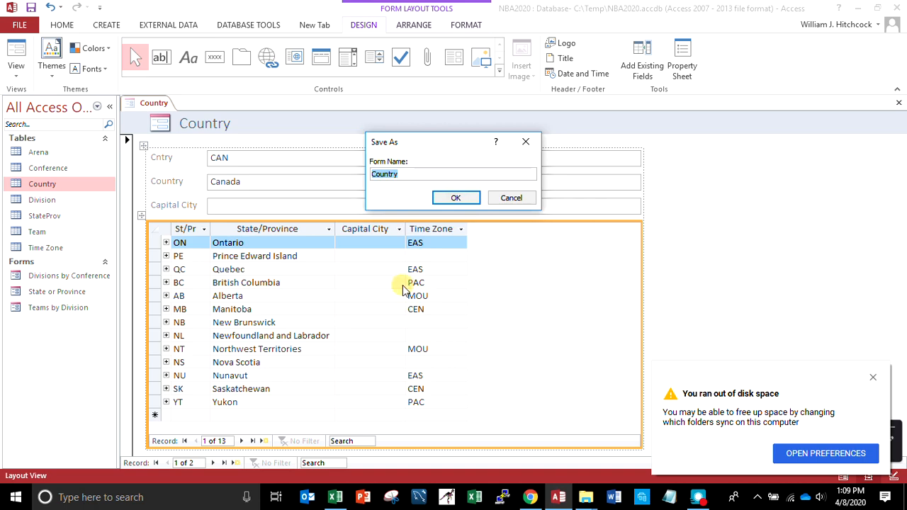
click(457, 199)
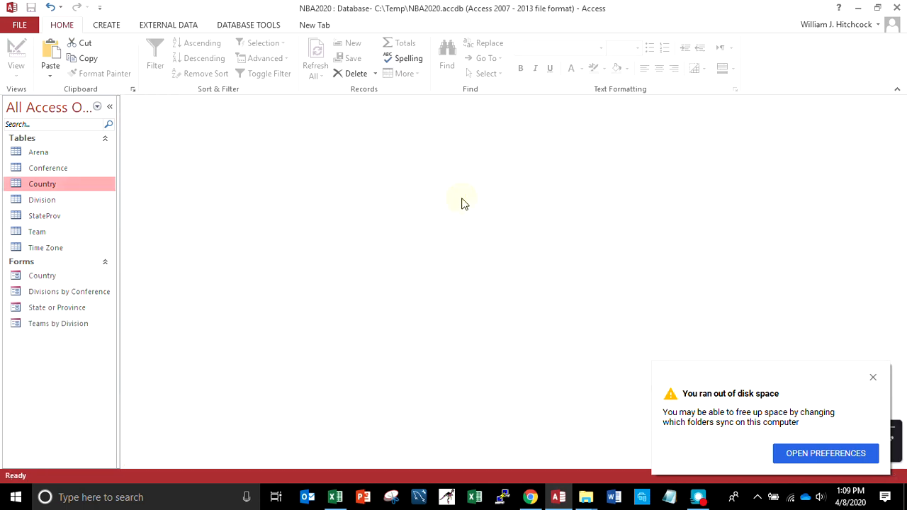
Reopen the saved Country form, review the United States record's list of states, dismiss the disk space notification and close the form
click(28, 274)
double_click(28, 274)
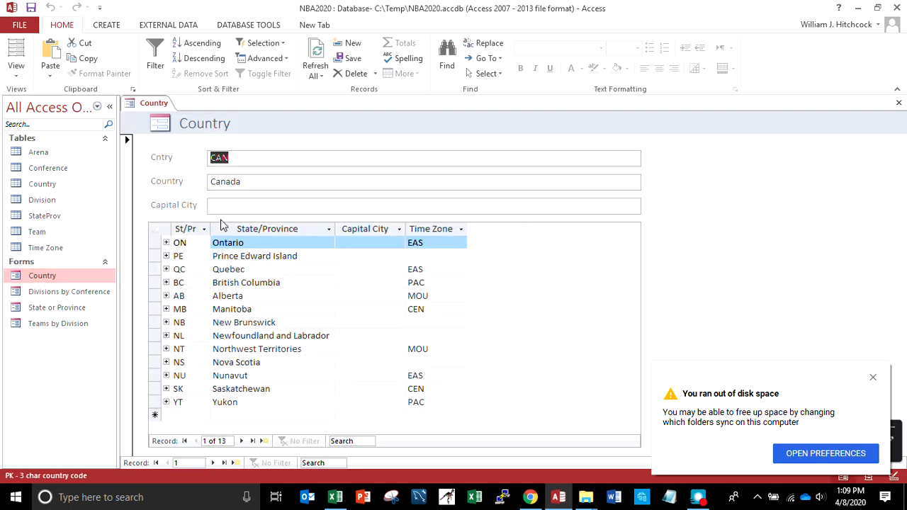
click(213, 463)
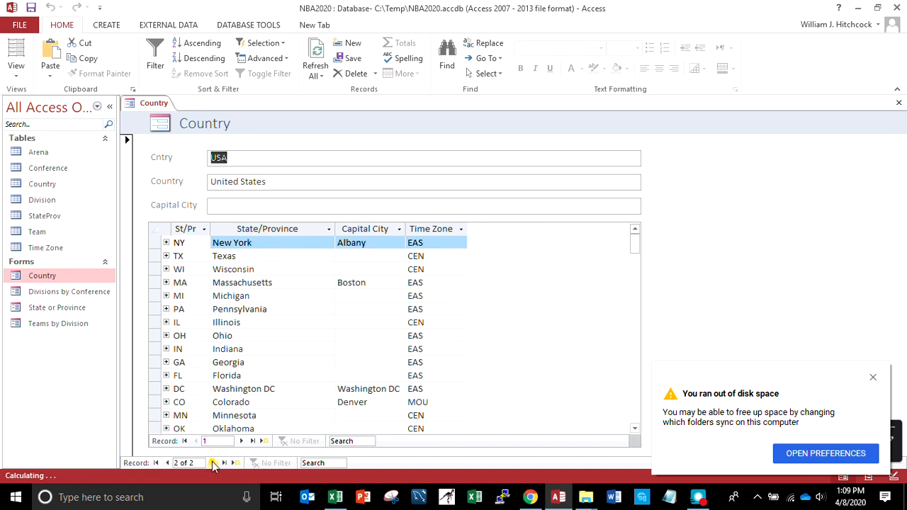
drag(633, 247, 636, 399)
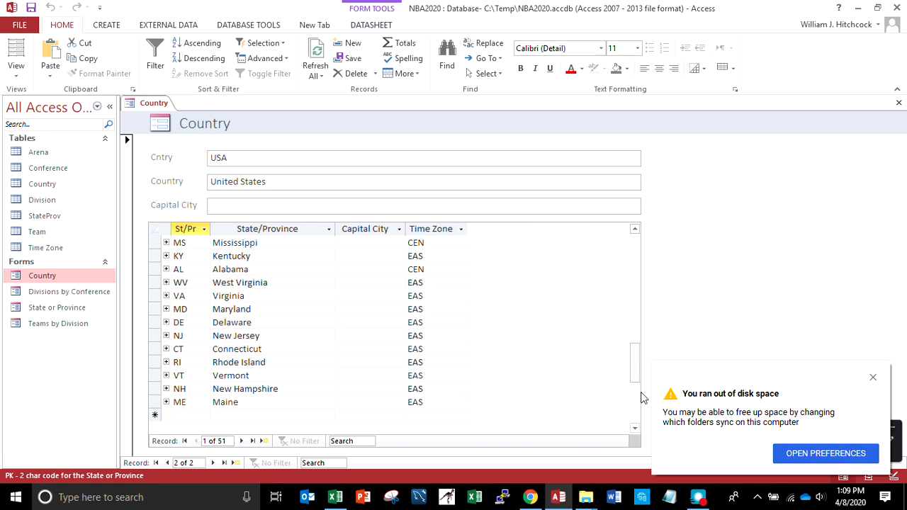
drag(632, 362, 624, 327)
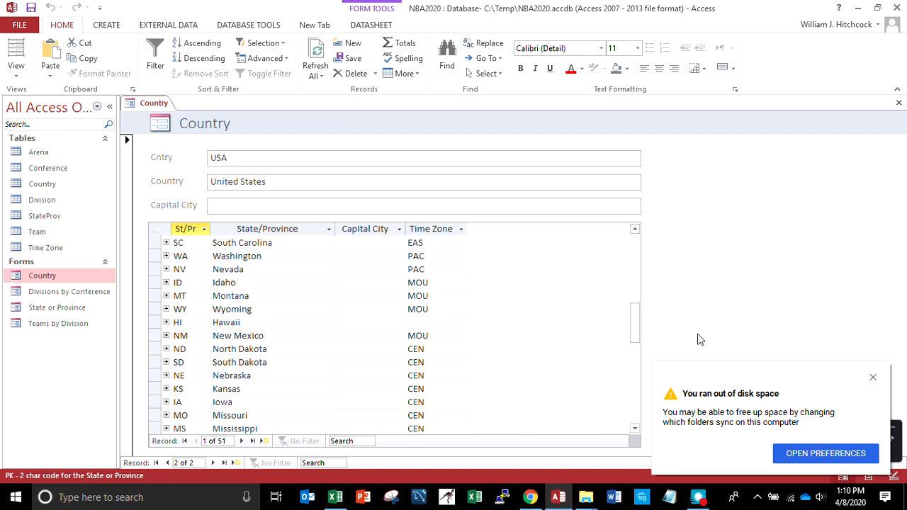
click(872, 377)
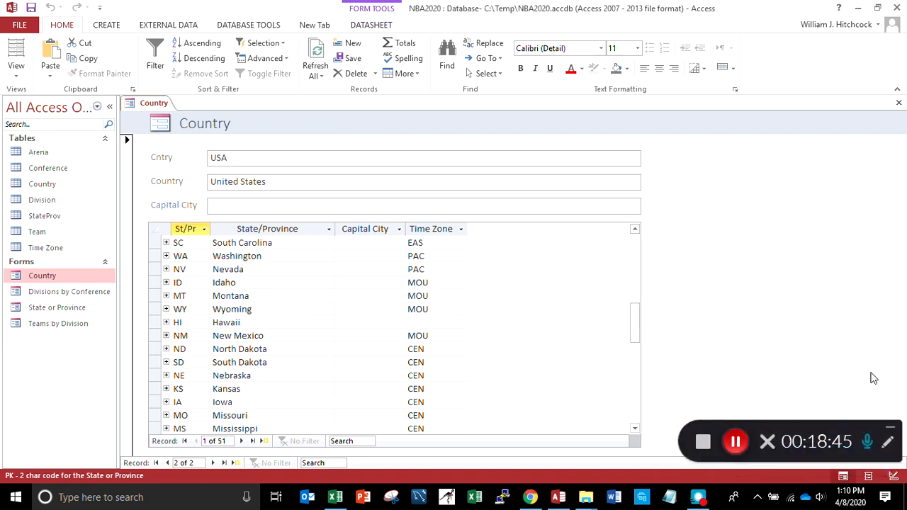
click(899, 103)
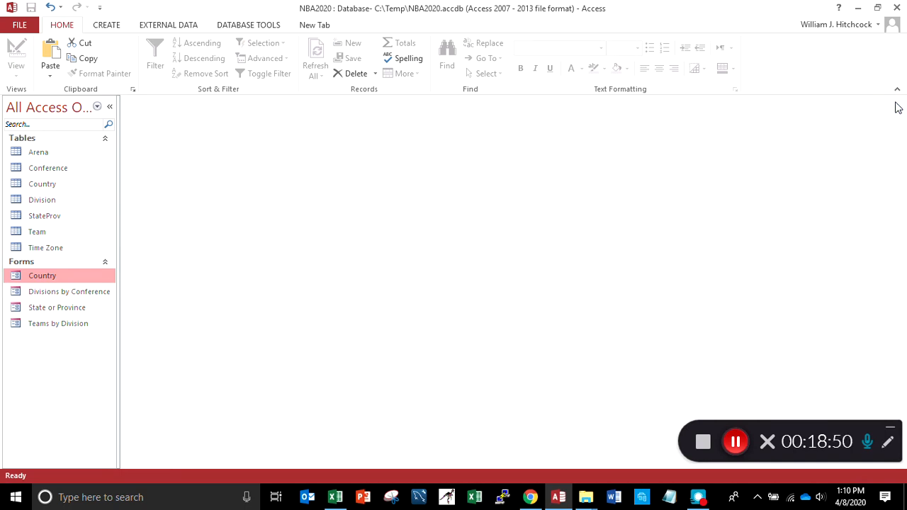